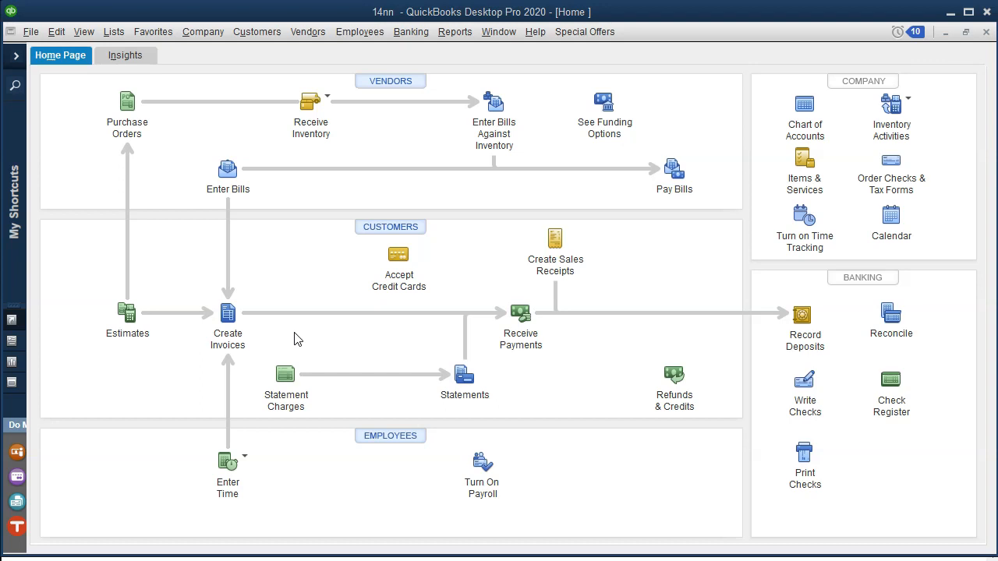
click(283, 339)
click(233, 332)
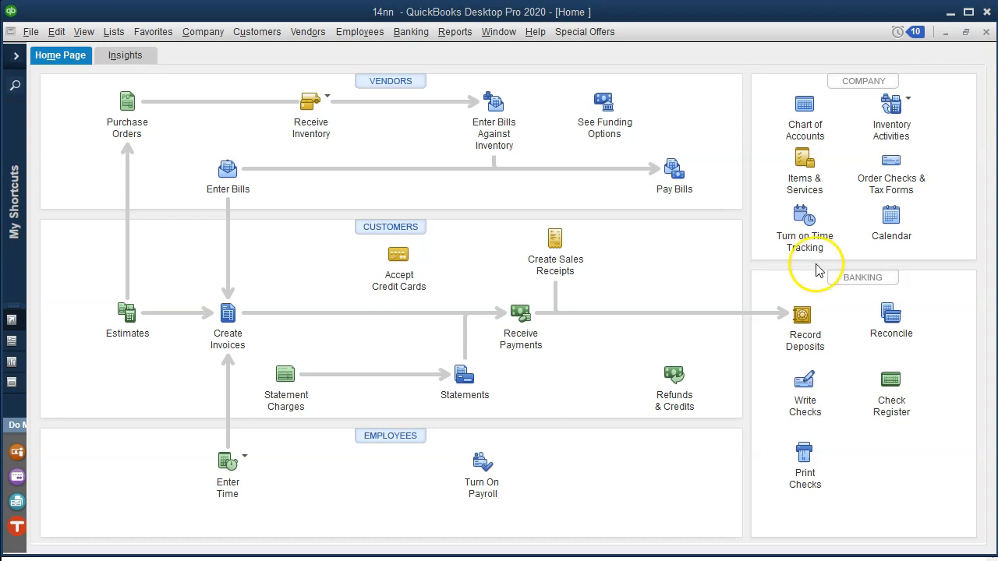
Switch to Xero and examine the balance sheet's assets and liabilities alongside the income statement's merchandise income and cost of goods sold.
click(949, 13)
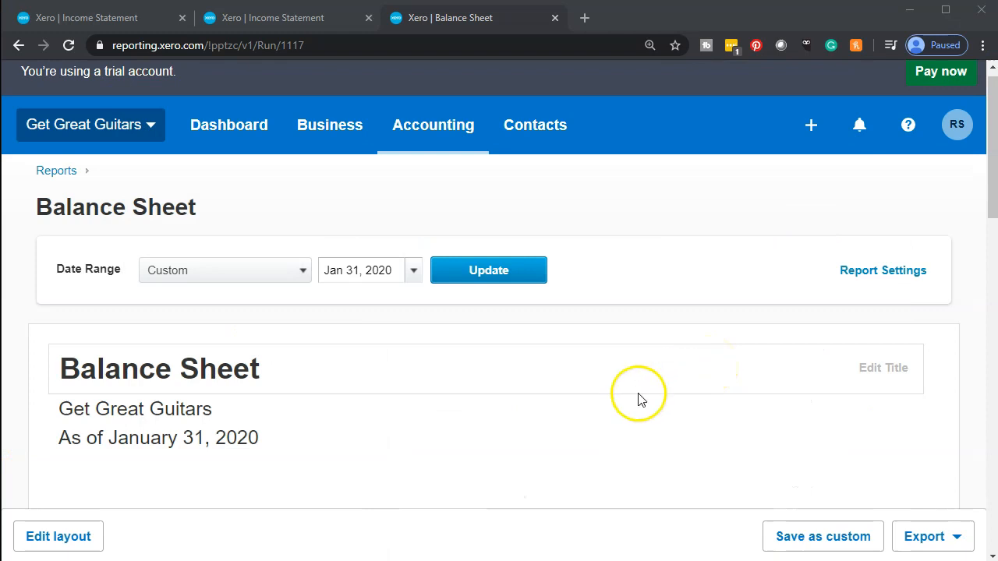
scroll(608, 408, down, 3)
scroll(610, 409, down, 2)
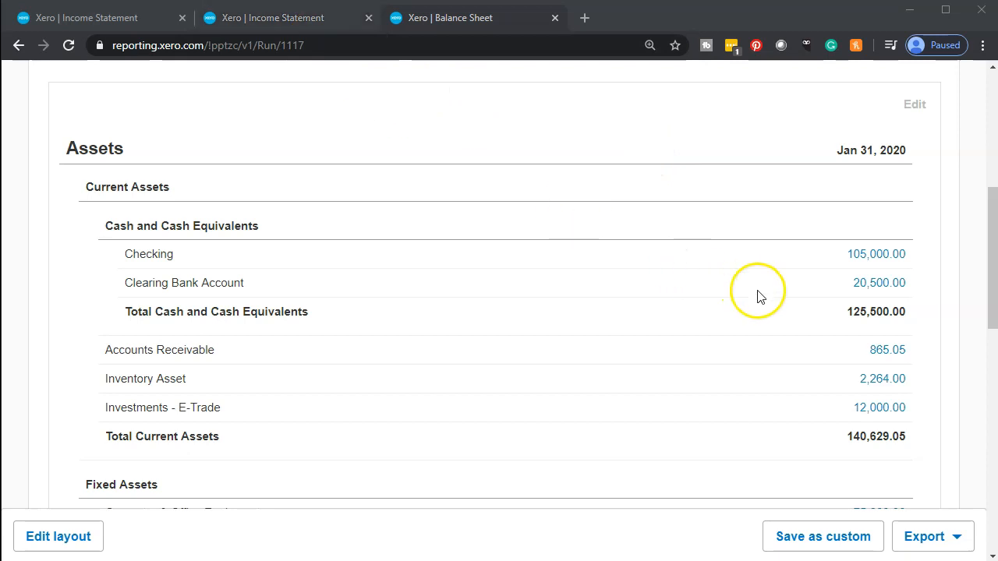
click(285, 21)
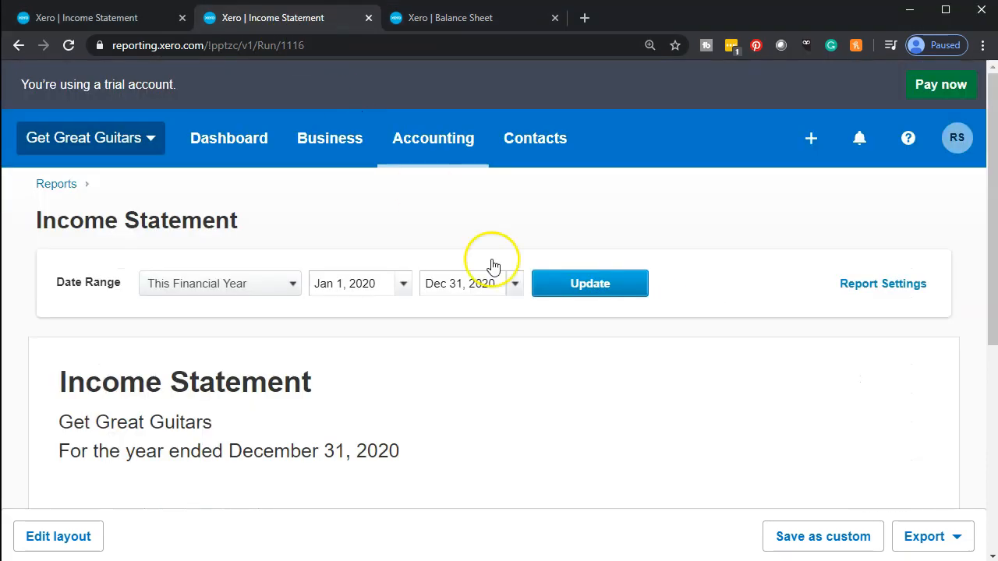
scroll(598, 374, down, 4)
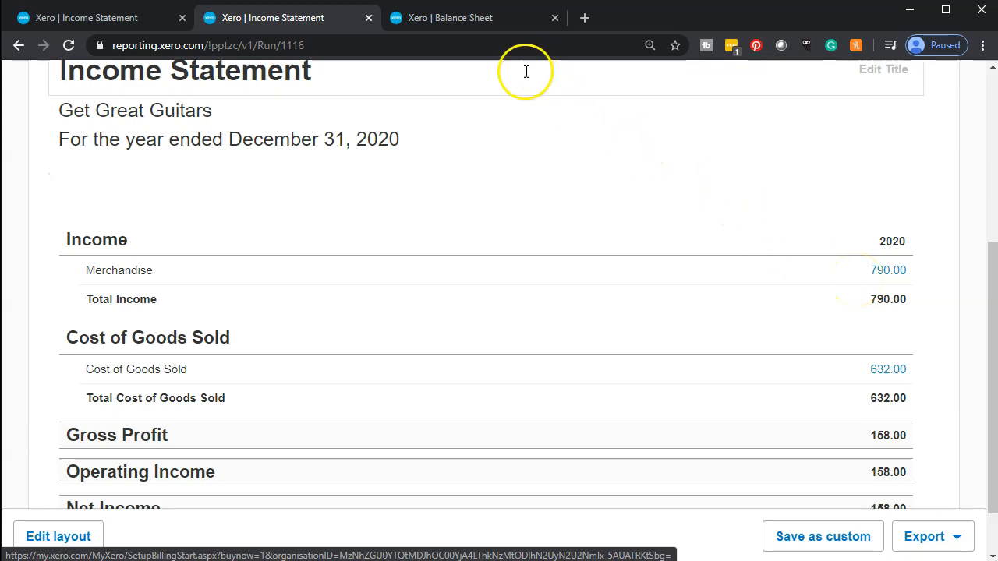
click(470, 23)
scroll(500, 299, down, 2)
scroll(500, 298, down, 4)
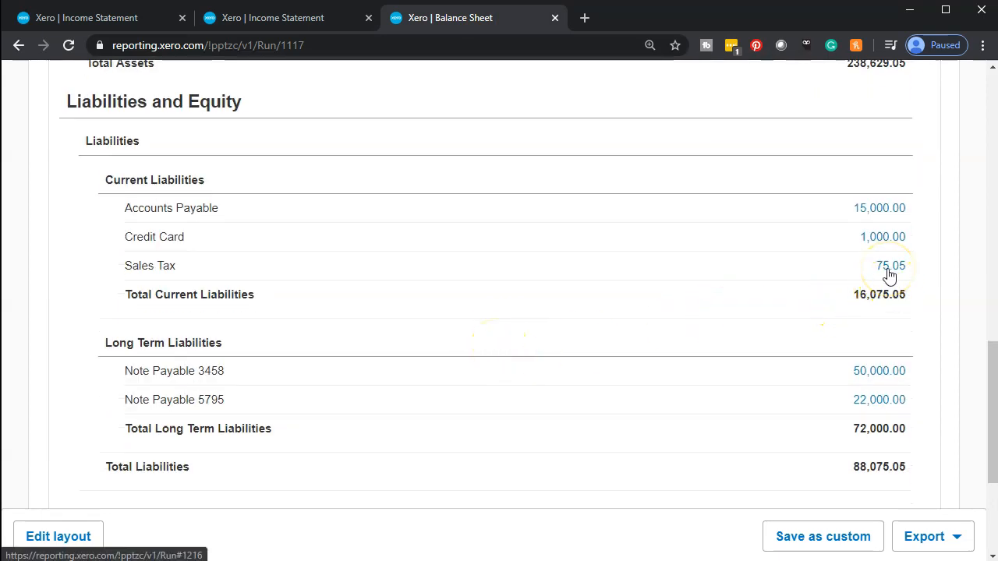
scroll(891, 274, up, 4)
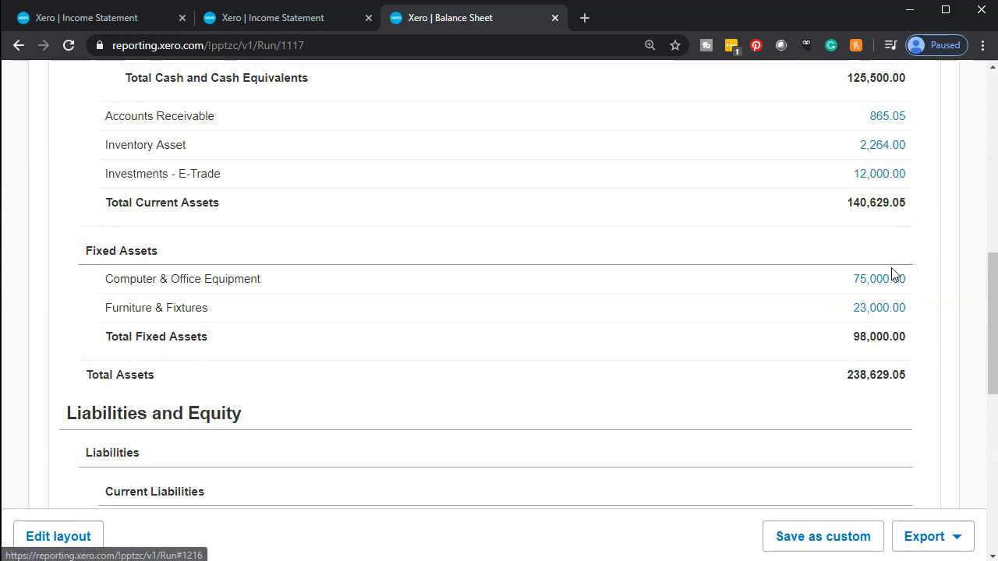
scroll(892, 272, up, 1)
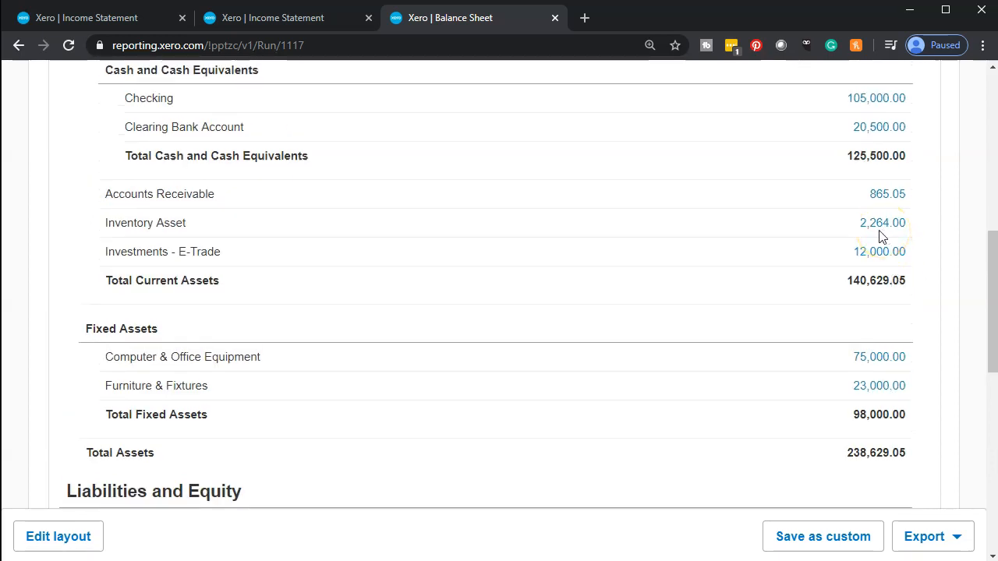
click(314, 23)
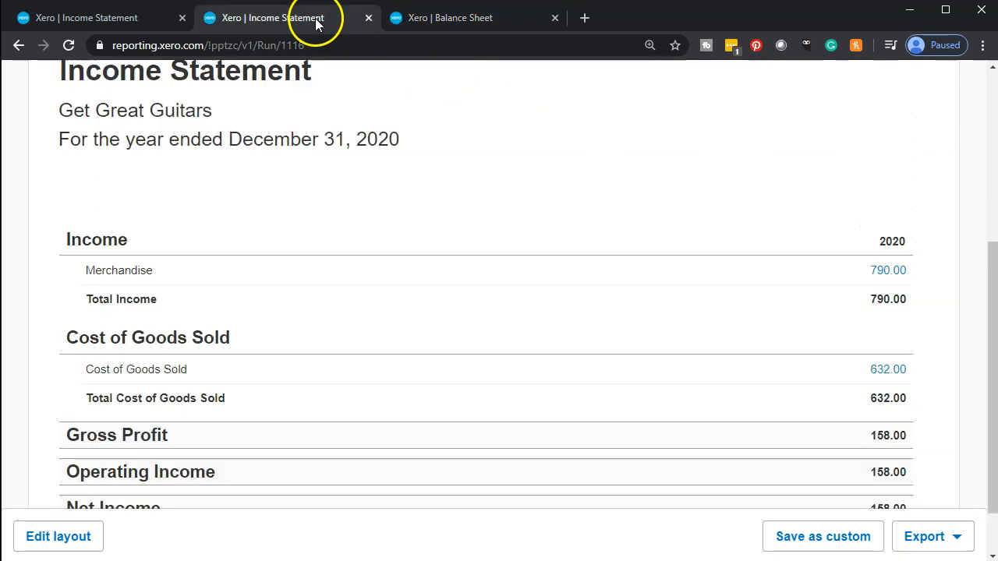
scroll(444, 417, down, 1)
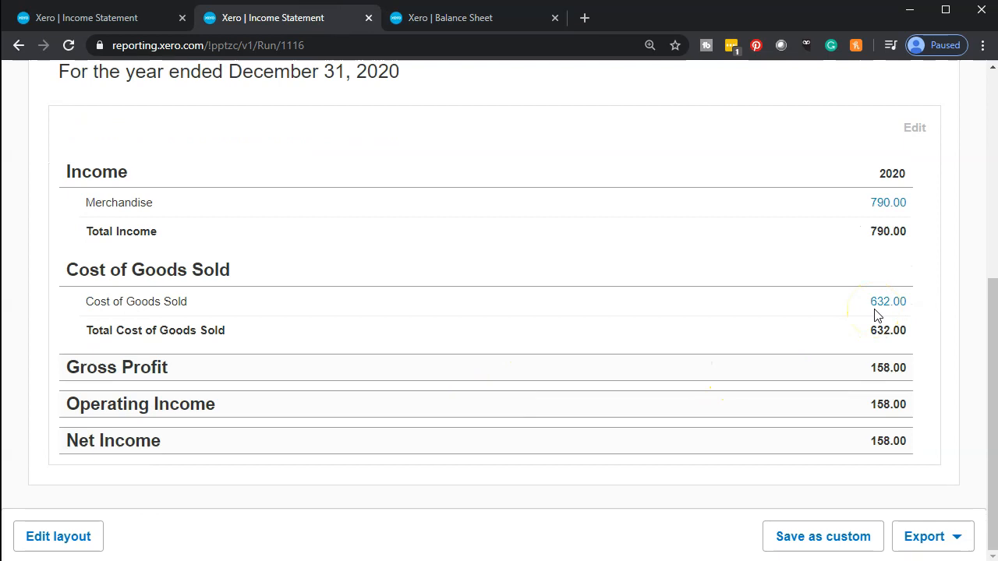
From the first Income Statement page, start a new receive money transaction into the Clearing Bank Account.
click(141, 17)
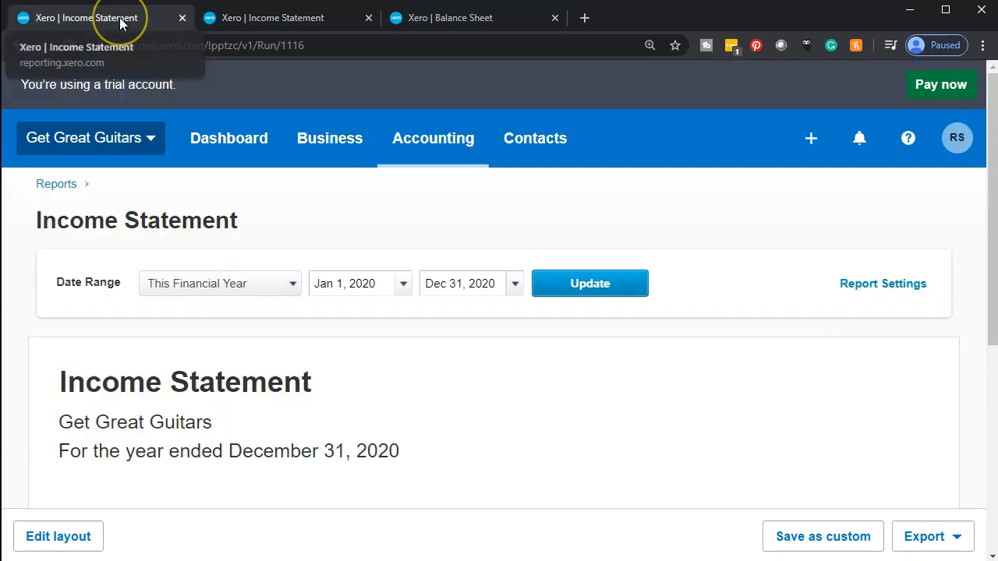
click(808, 150)
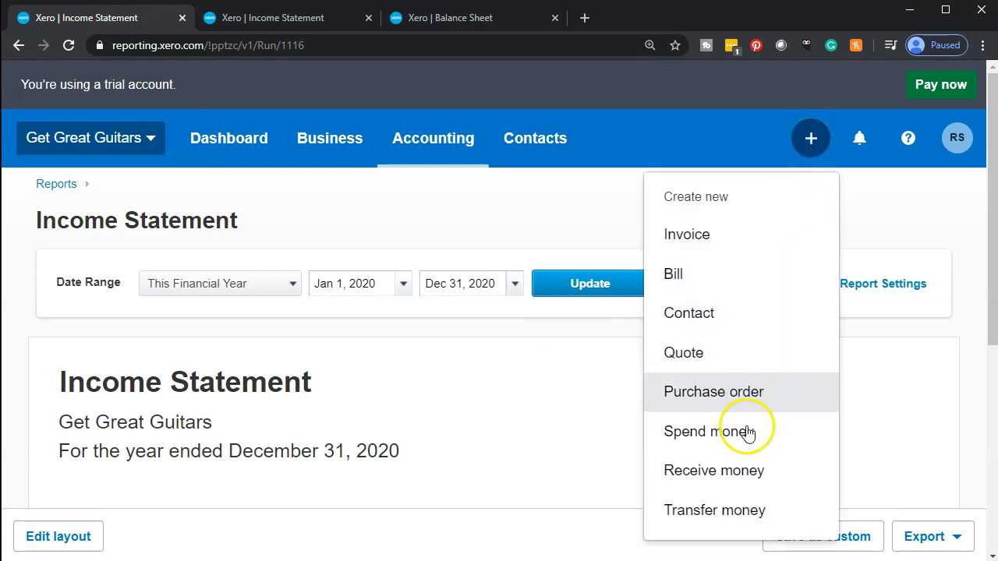
click(767, 484)
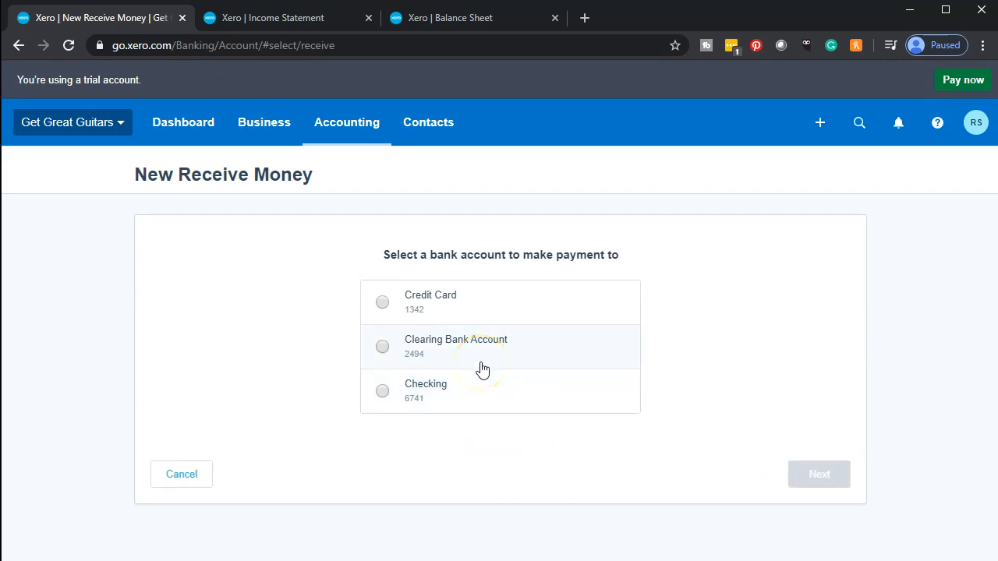
click(382, 347)
click(811, 475)
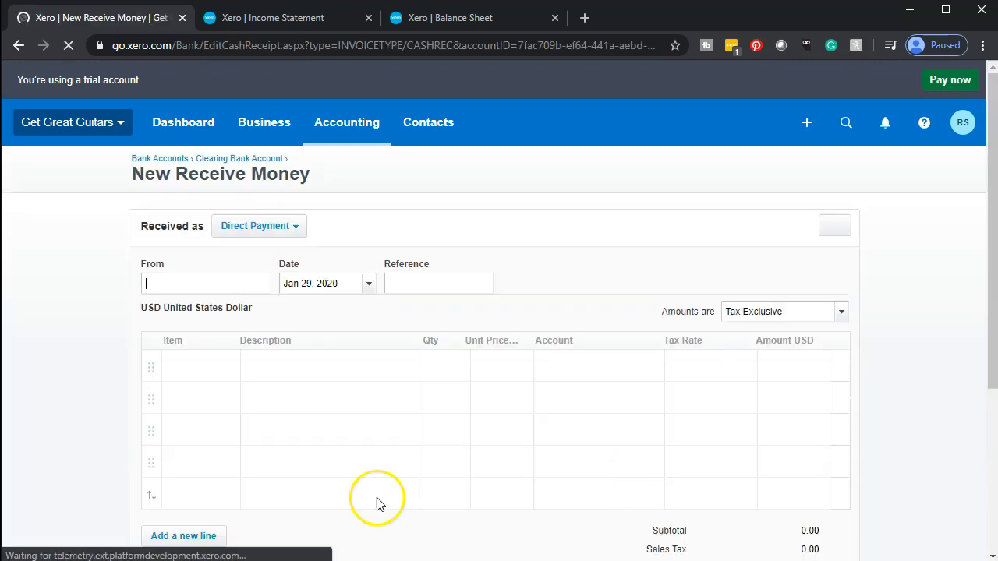
Enter String Music as the new contact the payment is received from.
key(ctrl+plus)
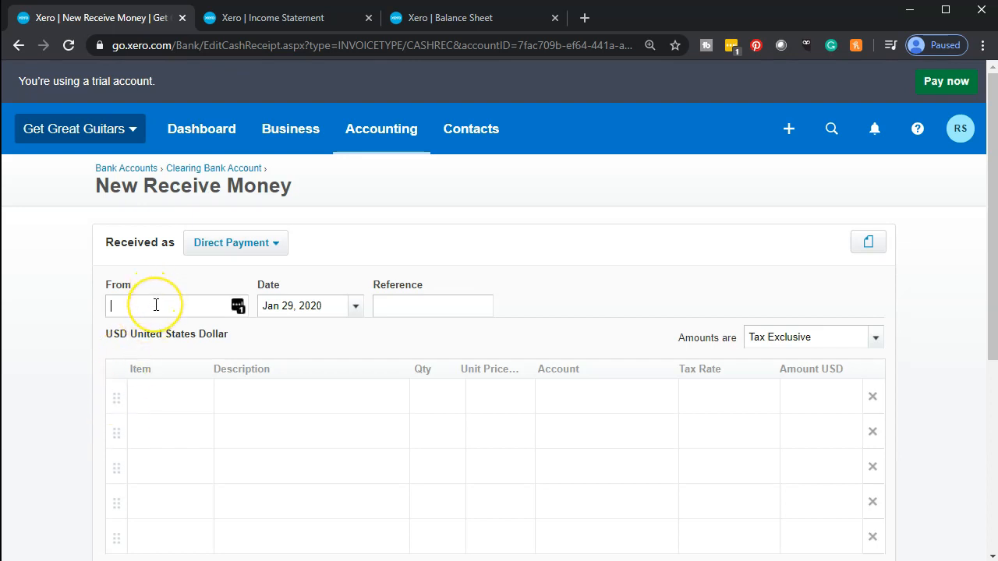
text(Stri)
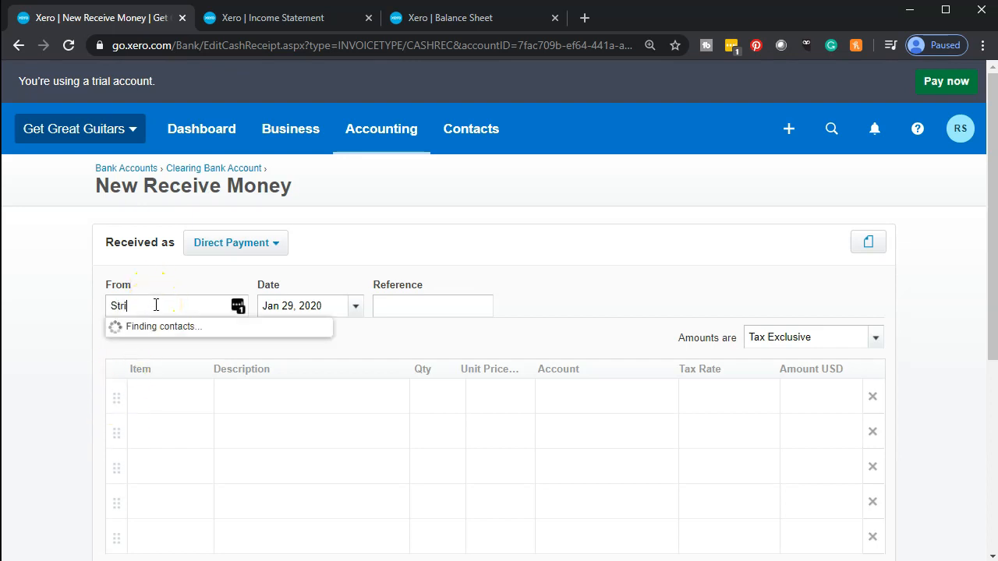
text(ng Music)
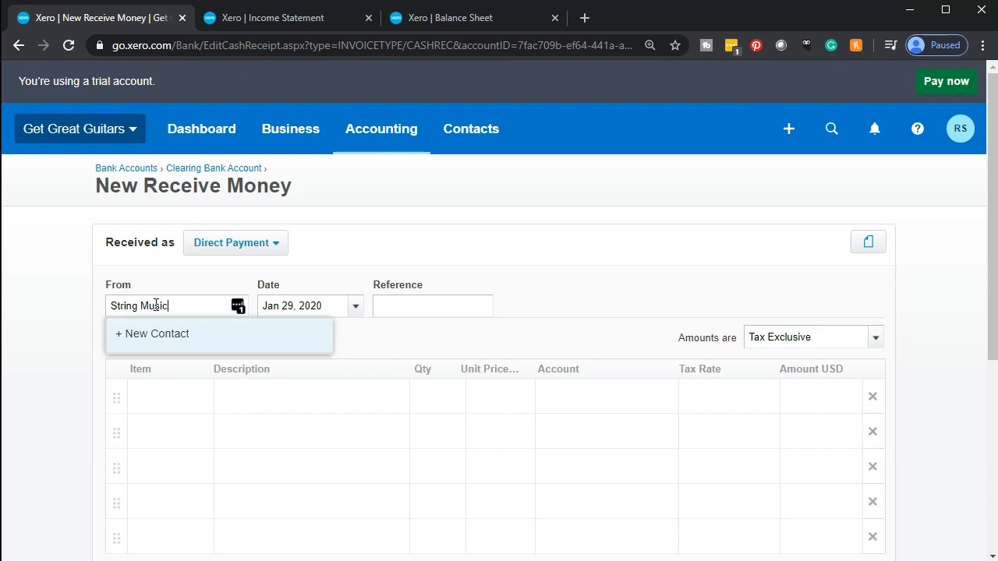
key(Tab)
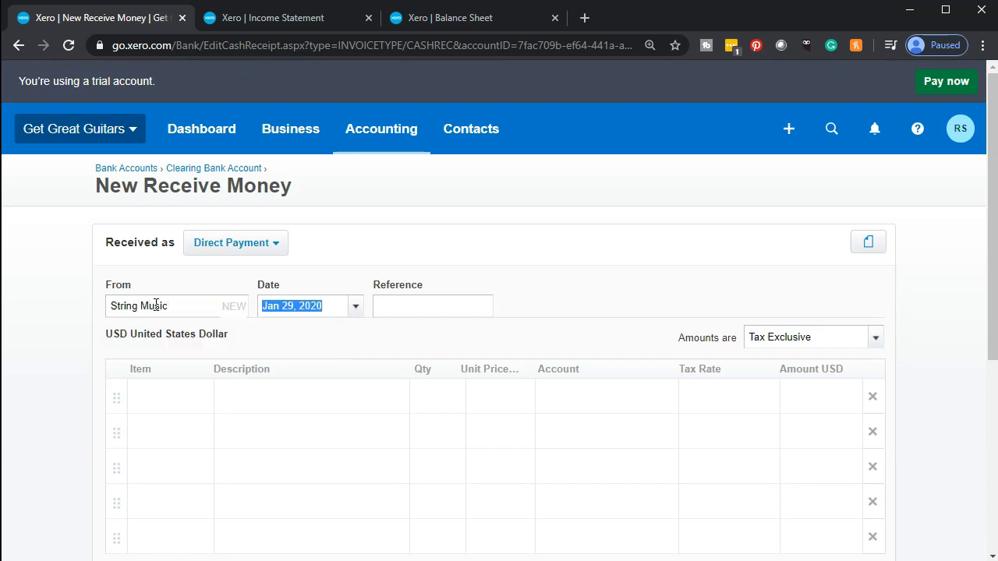
Set the receive money transaction's date to Jan 14, 2020.
click(357, 309)
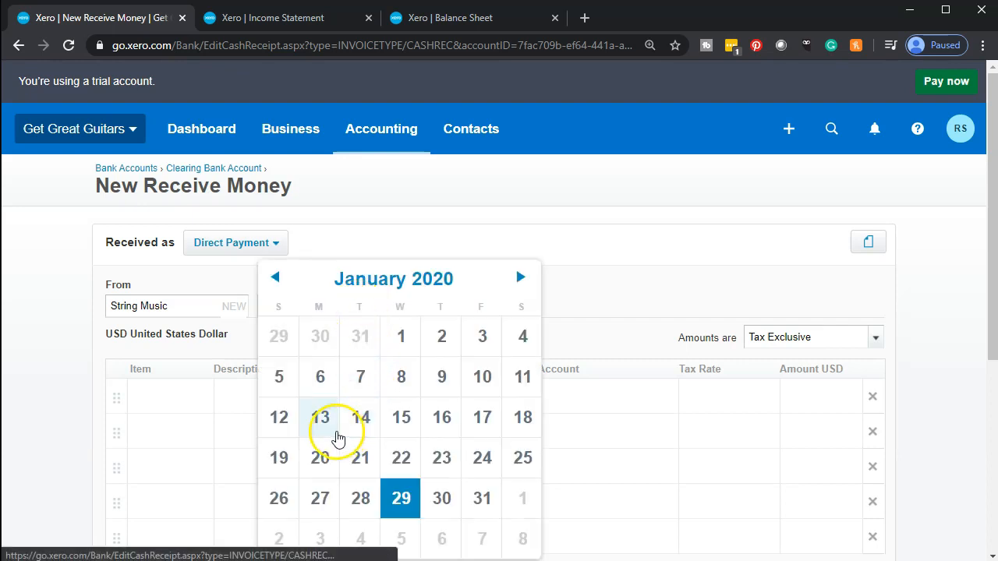
click(332, 425)
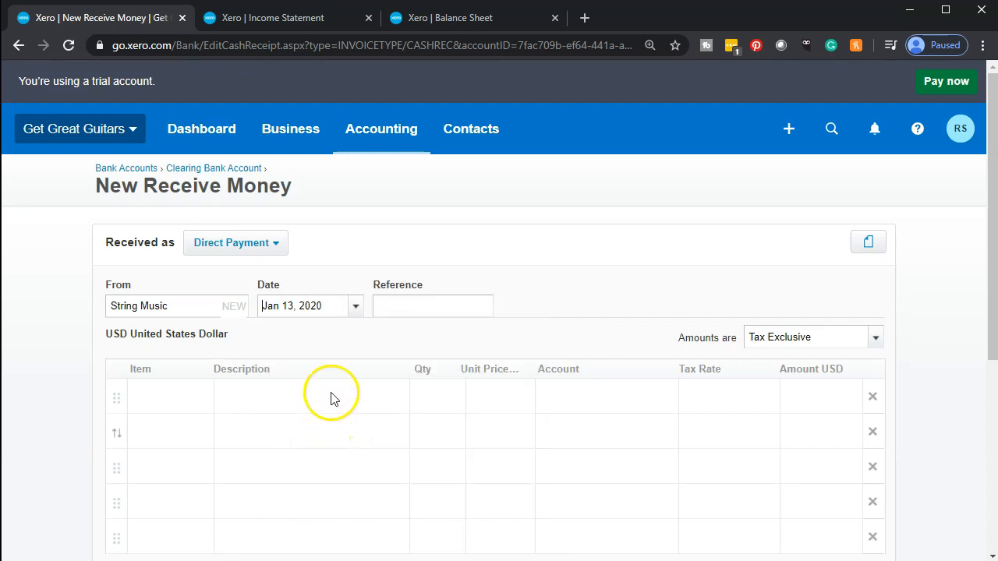
click(356, 316)
click(377, 419)
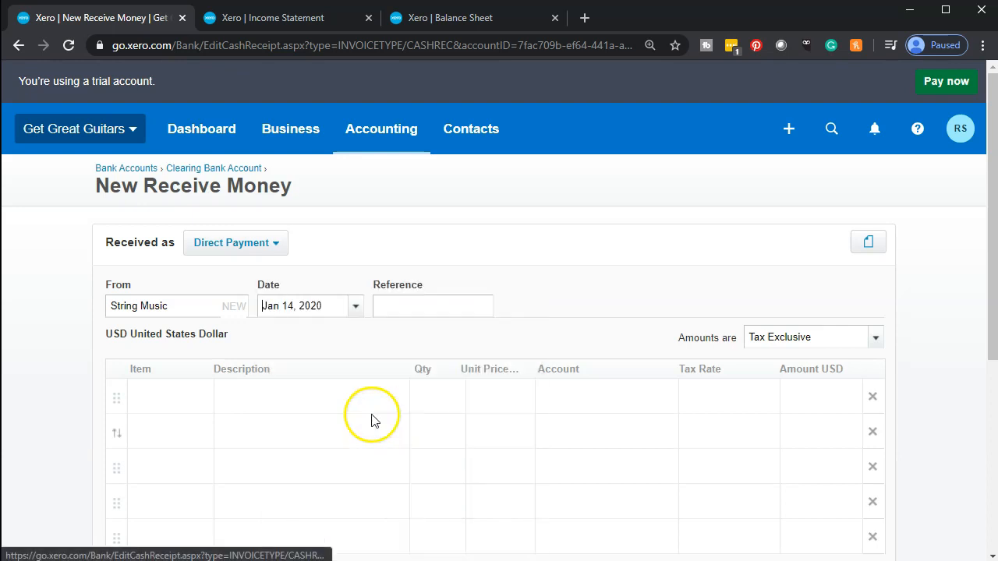
key(Tab)
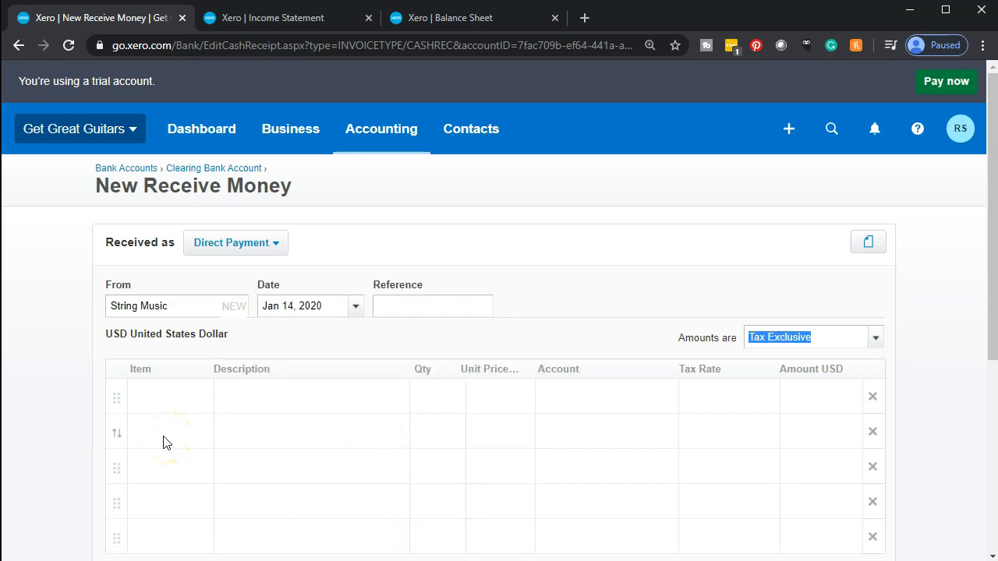
Fill the first line with the inventory item ESH: Epiphone Semi-Hollowbody.
key(Tab)
scroll(498, 312, down, 1)
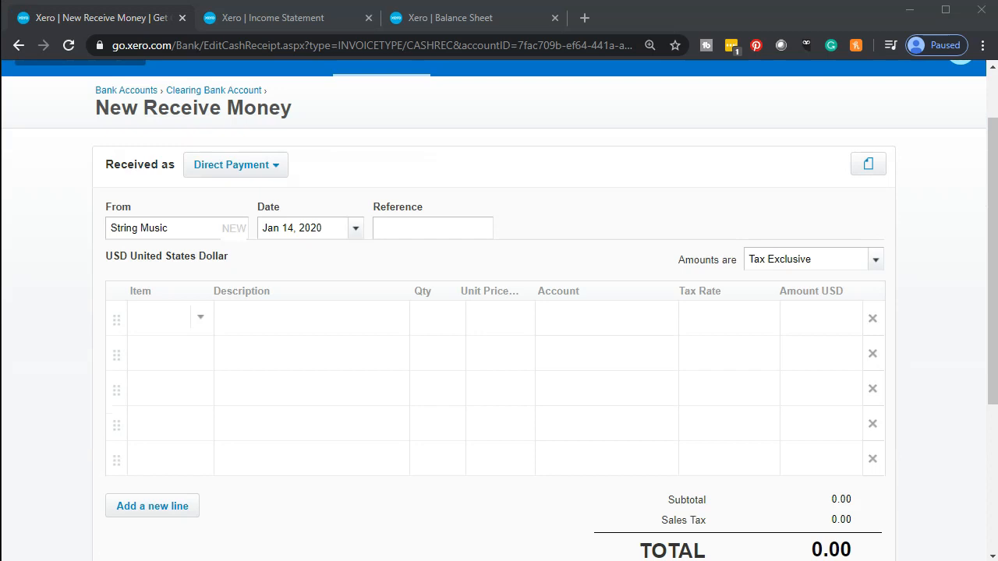
click(168, 315)
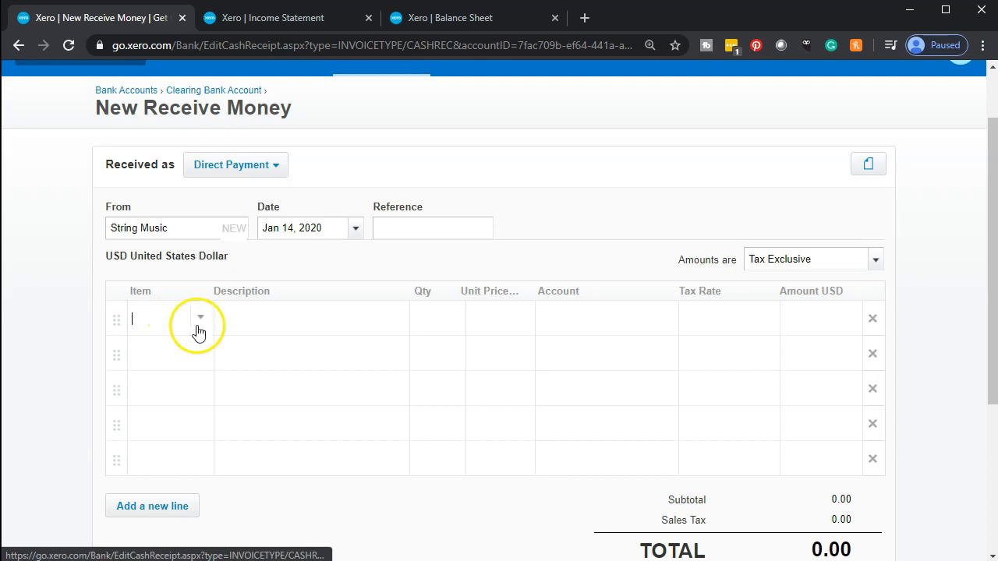
click(200, 328)
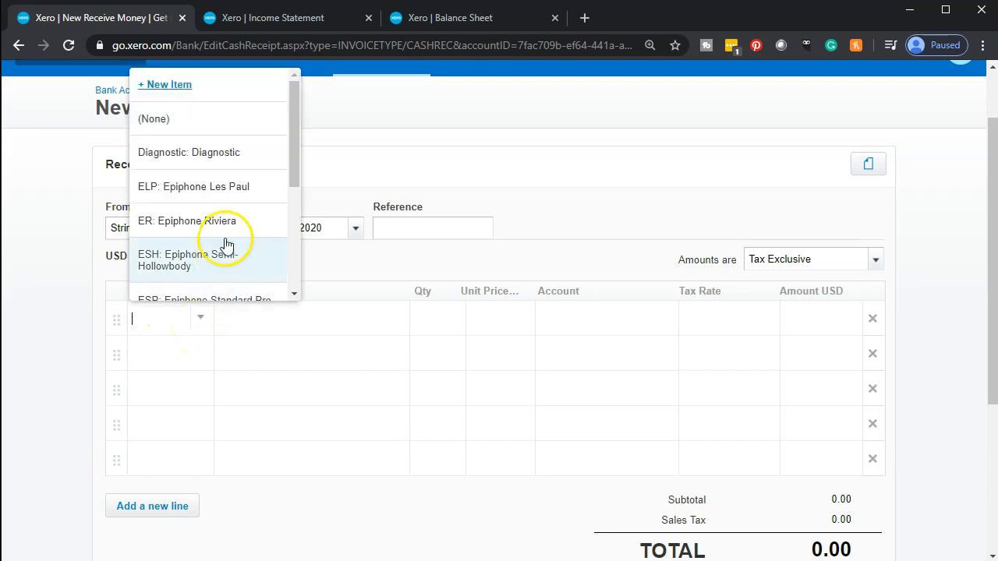
scroll(226, 244, down, 1)
scroll(233, 252, down, 1)
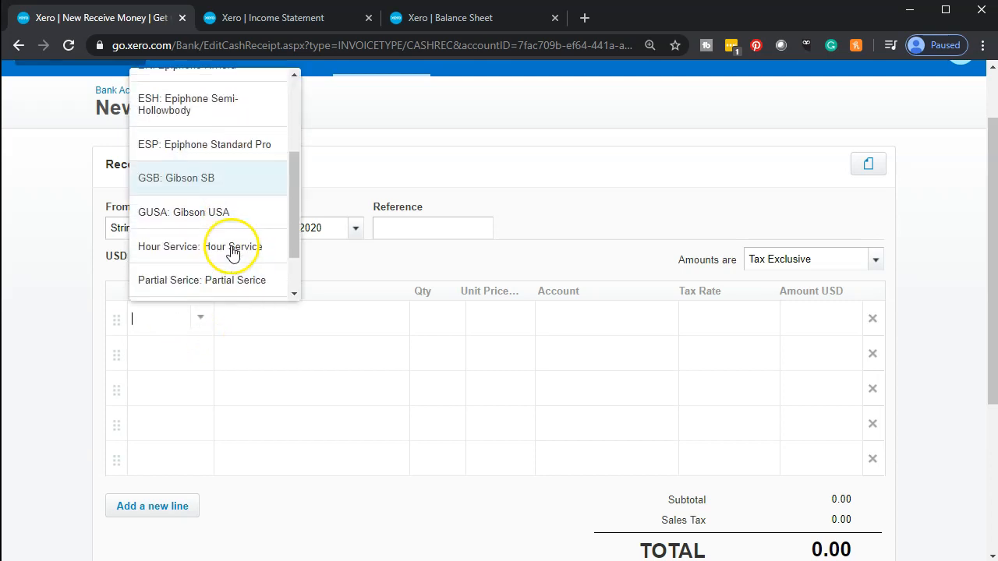
scroll(257, 225, down, 1)
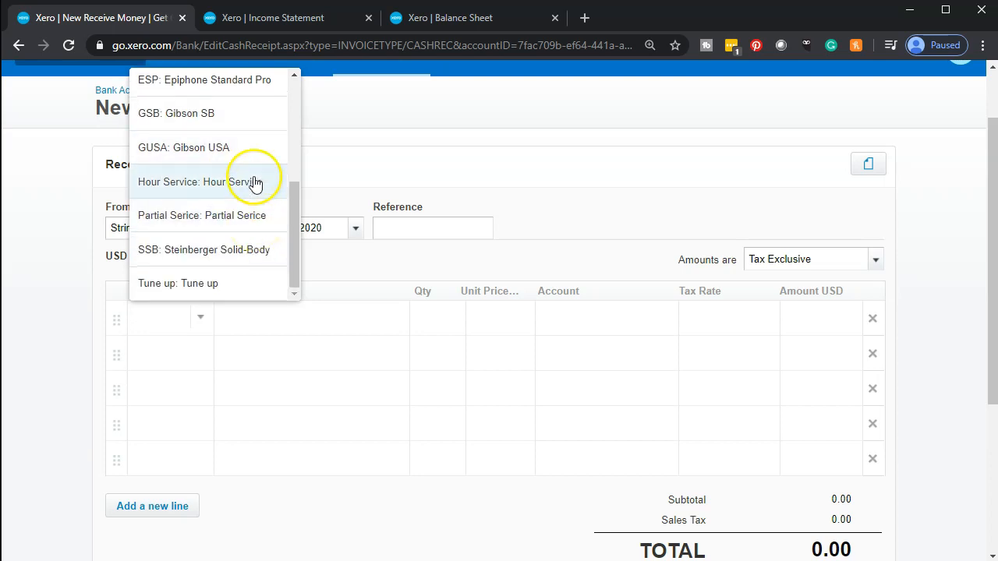
scroll(256, 183, down, 1)
scroll(125, 327, up, 3)
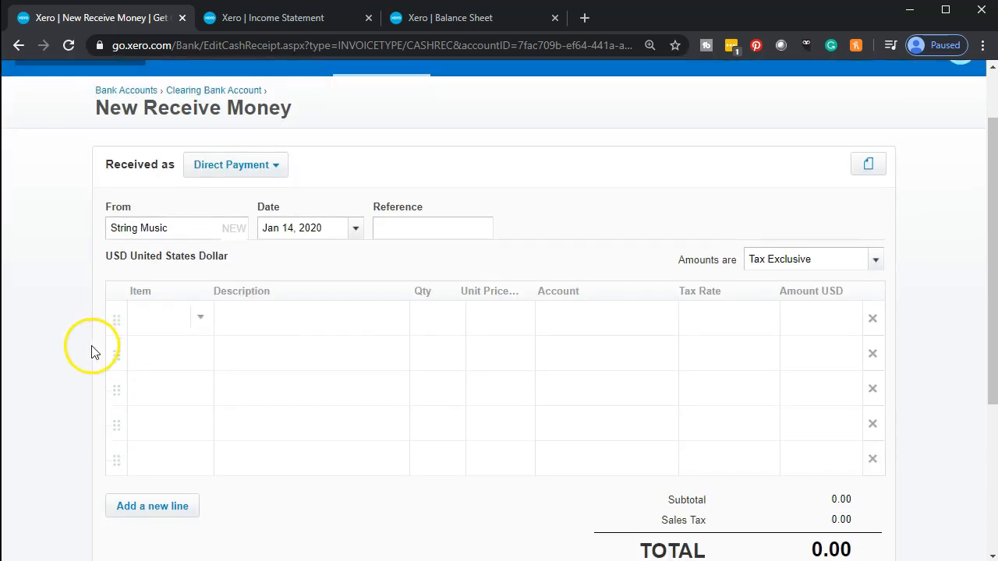
click(200, 396)
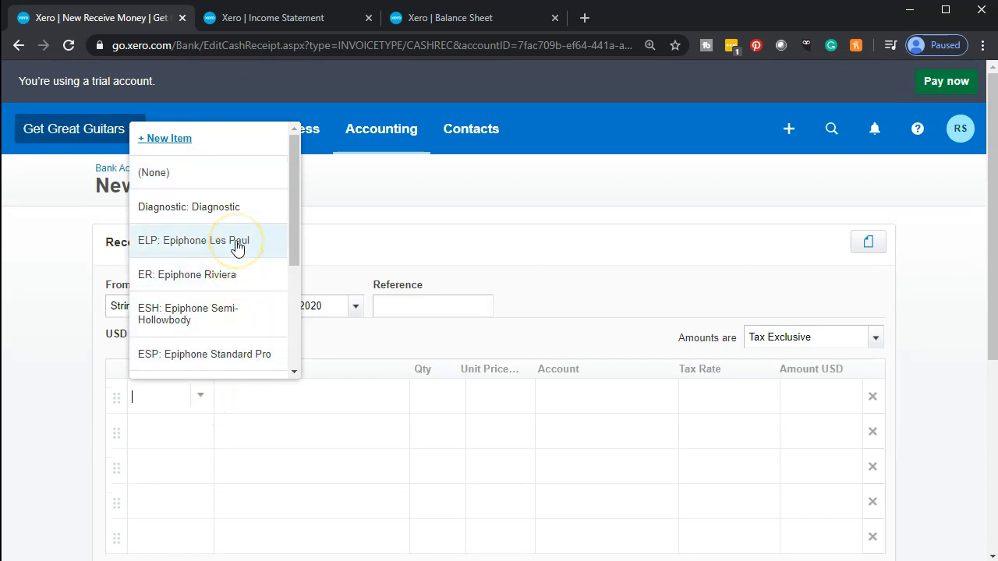
click(212, 310)
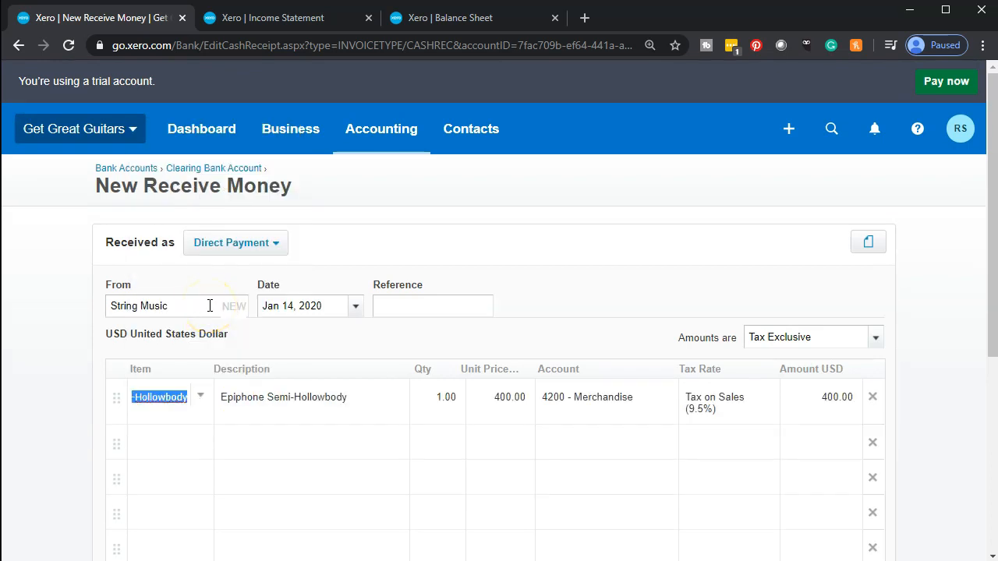
Check the guitar line's quantity, unit price, account and tax rate, as well as the transaction's subtotal, sales tax and total.
key(Tab)
key(Tab)
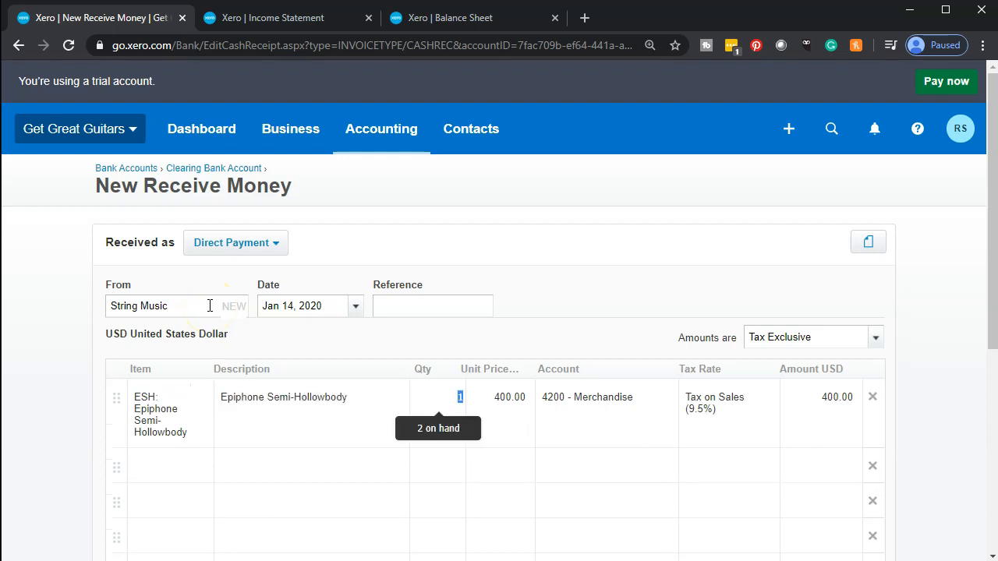
key(Tab)
key(Tab)
key(Tab)
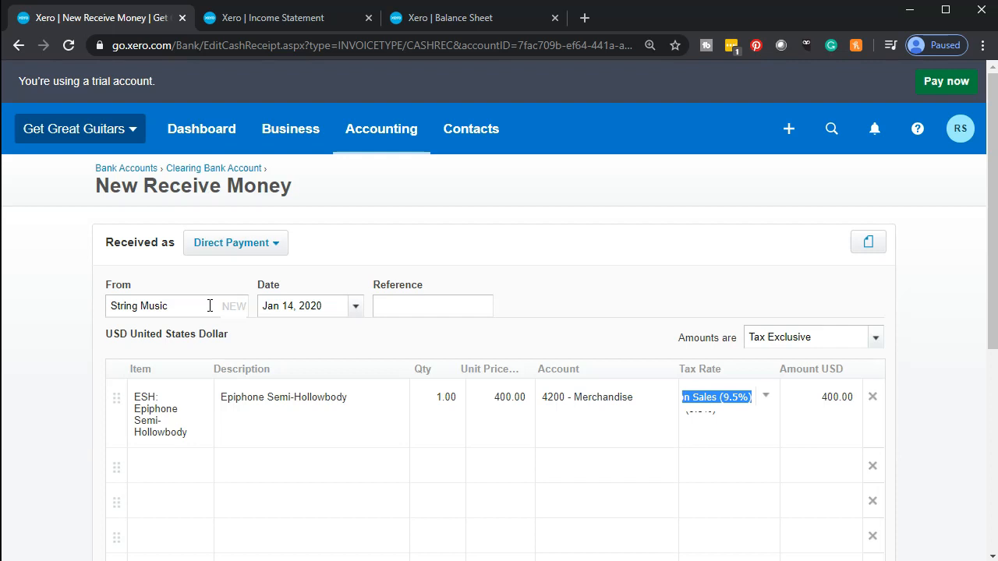
key(Tab)
key(Tab)
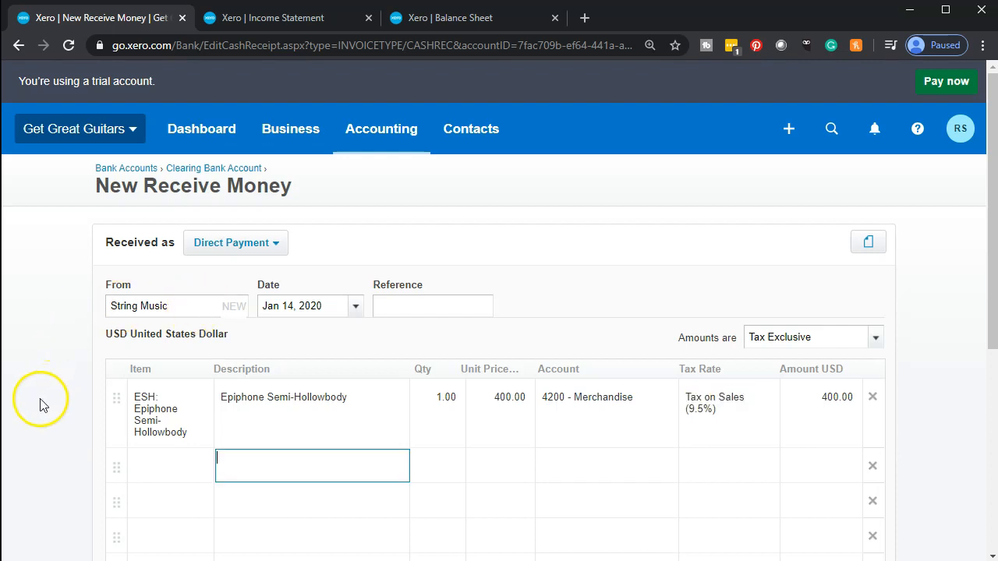
scroll(42, 411, down, 2)
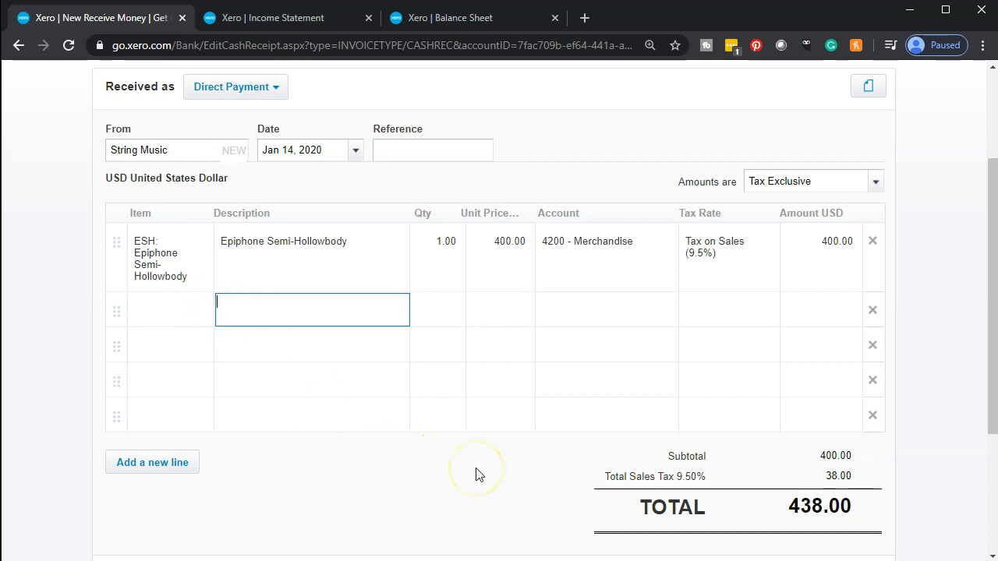
scroll(478, 475, down, 1)
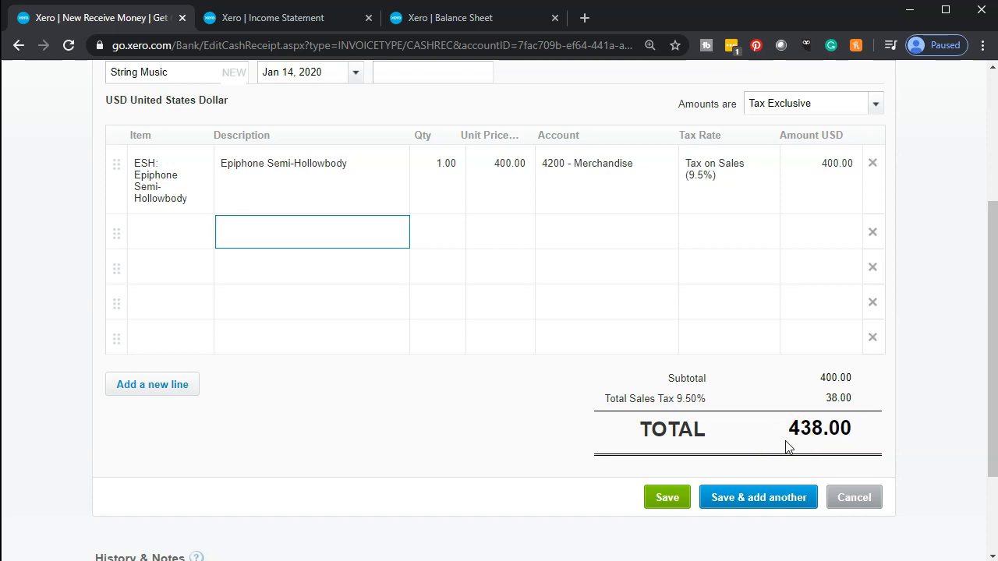
Review the completed String Music receive money transaction and save it to the Clearing Bank Account.
click(788, 452)
click(793, 451)
scroll(356, 507, up, 3)
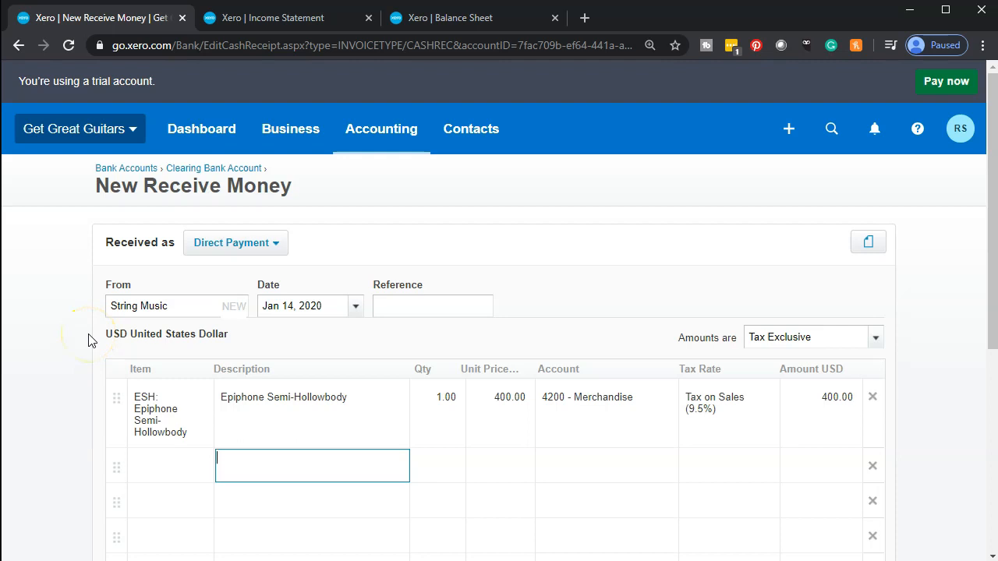
scroll(88, 341, down, 4)
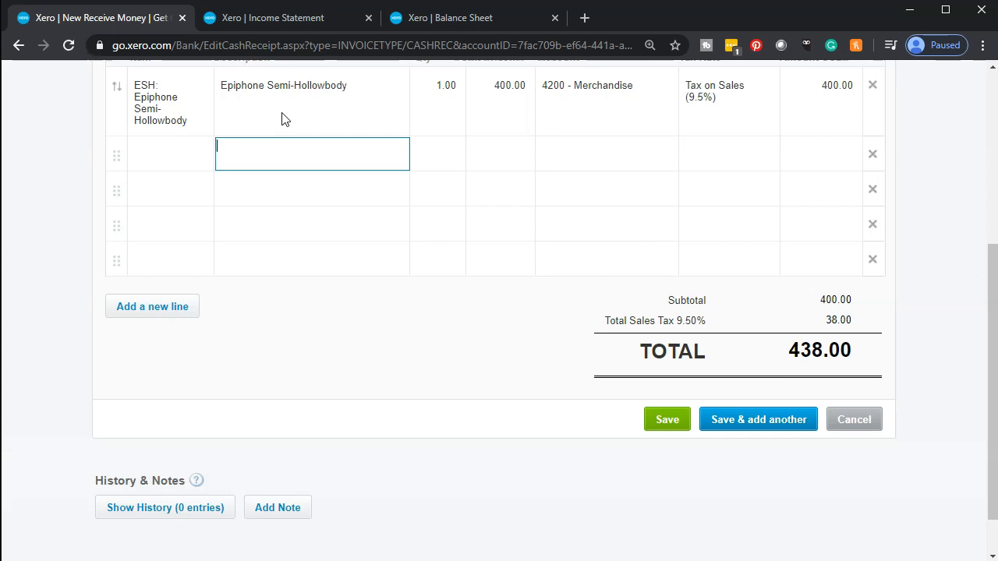
click(659, 424)
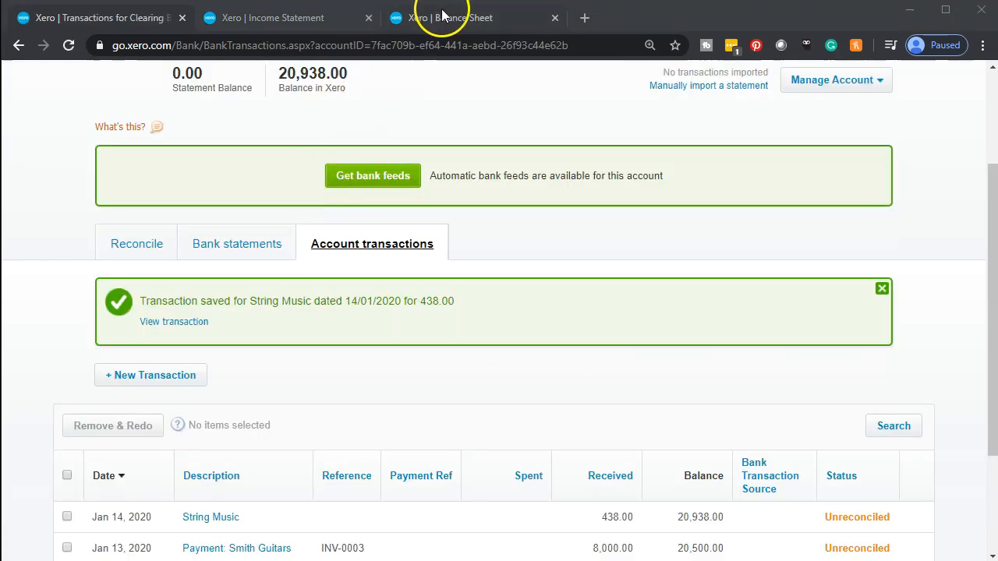
Refresh the balance sheet as of Jan 31, 2020 and check the Clearing Bank Account balance under current assets.
click(442, 15)
scroll(428, 179, up, 4)
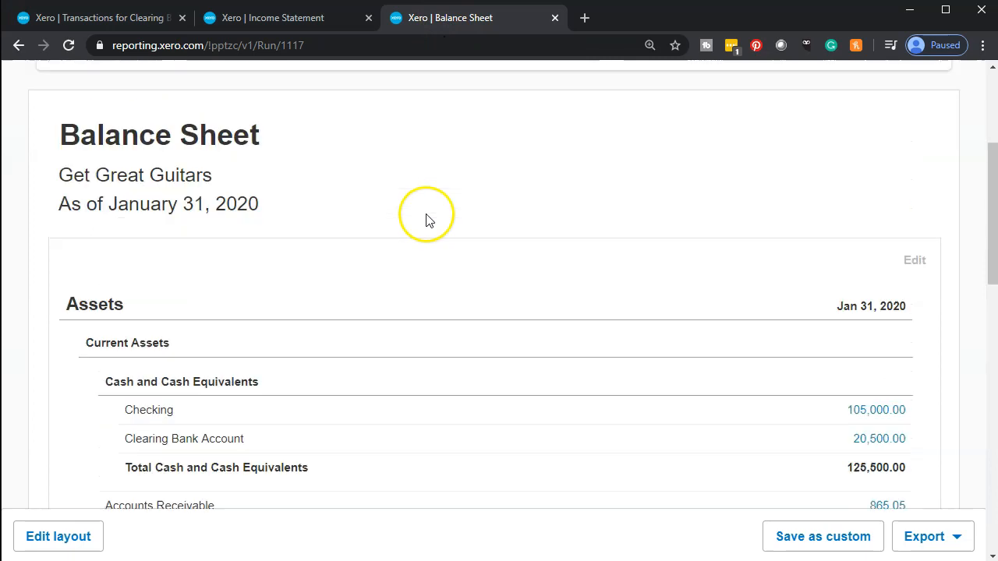
scroll(427, 220, up, 3)
click(459, 267)
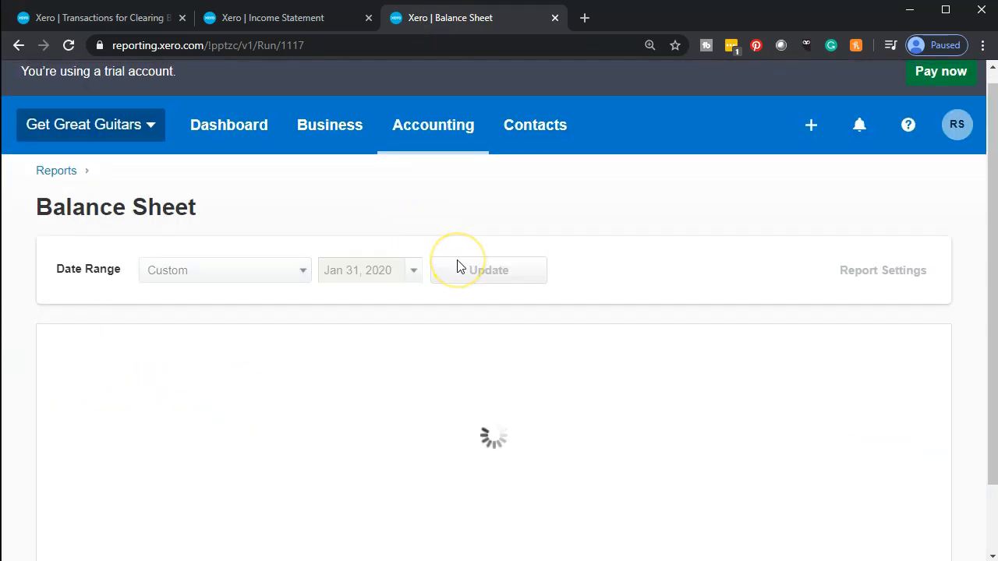
scroll(302, 341, down, 2)
scroll(304, 342, down, 2)
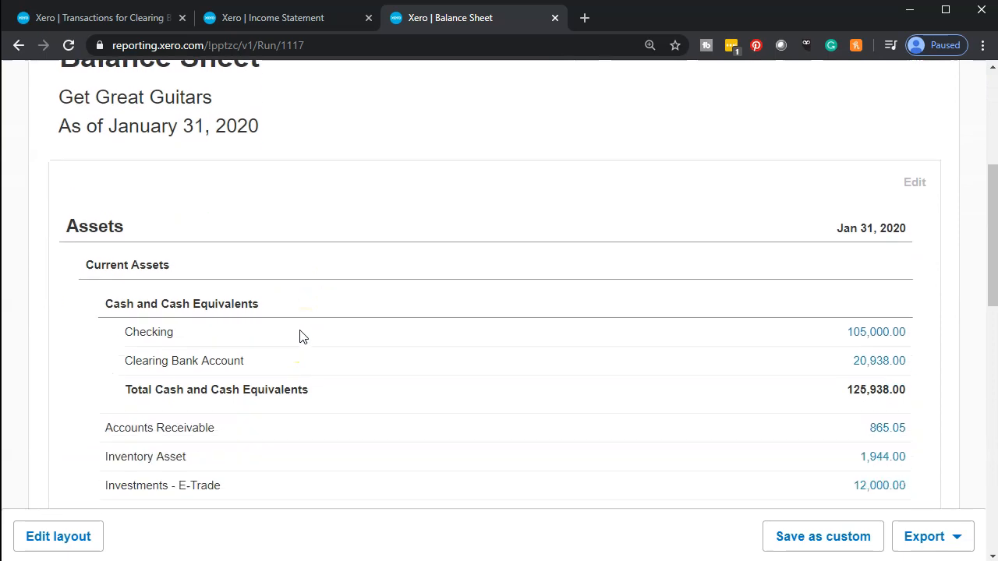
scroll(303, 337, down, 1)
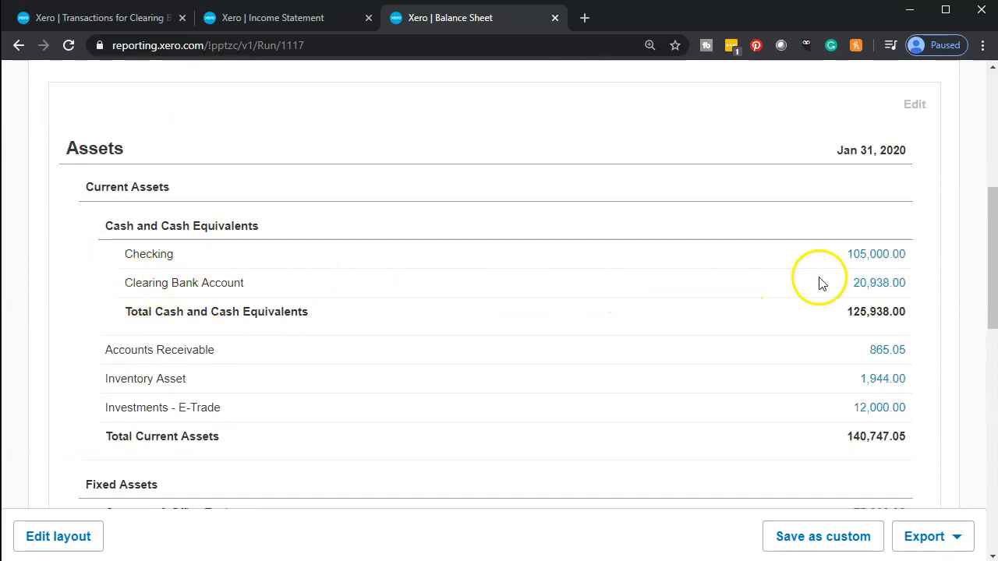
Open the Clearing Bank Account transactions from the balance sheet, check the String Music receipt, and return to the report.
click(873, 283)
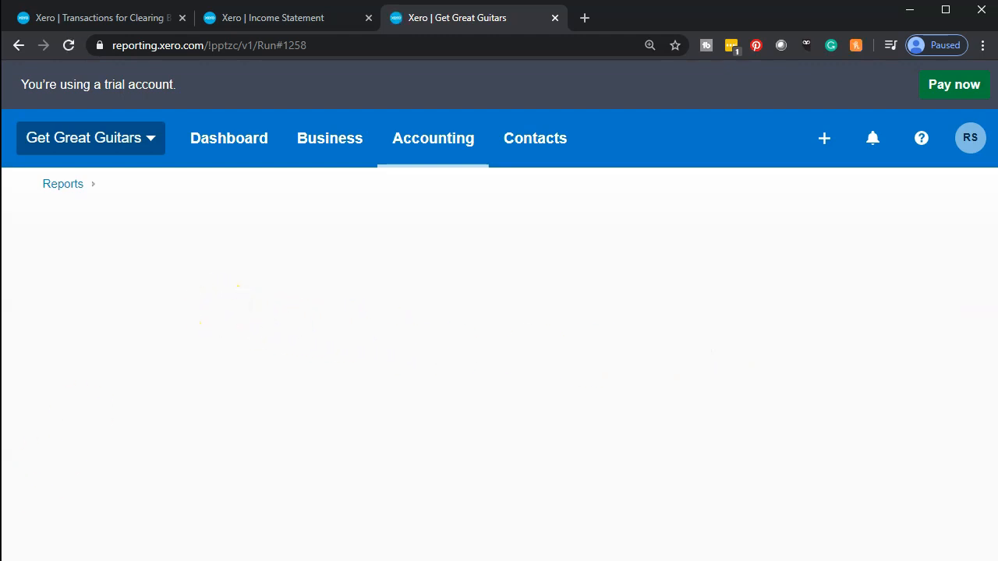
scroll(196, 366, down, 5)
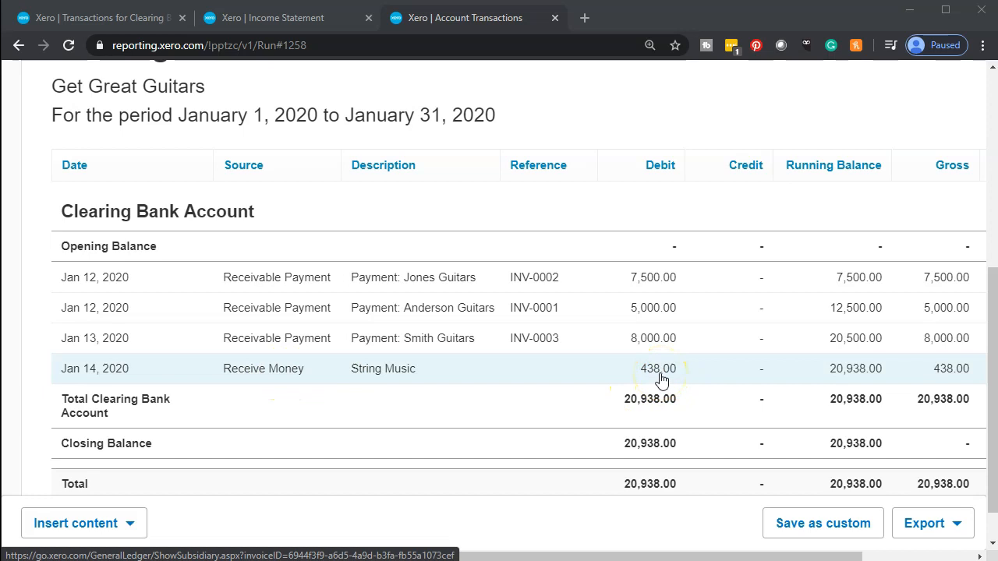
scroll(156, 402, up, 5)
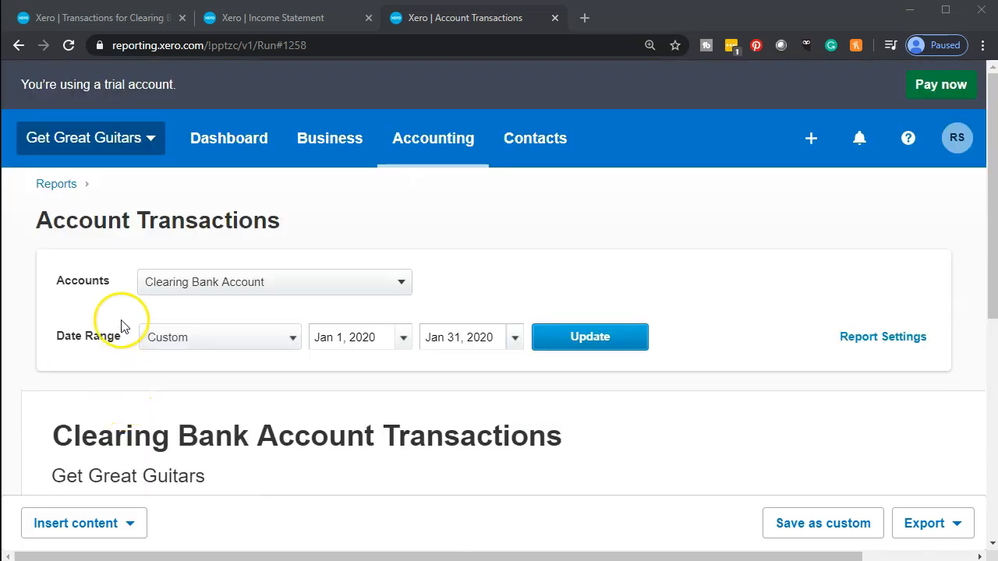
click(20, 47)
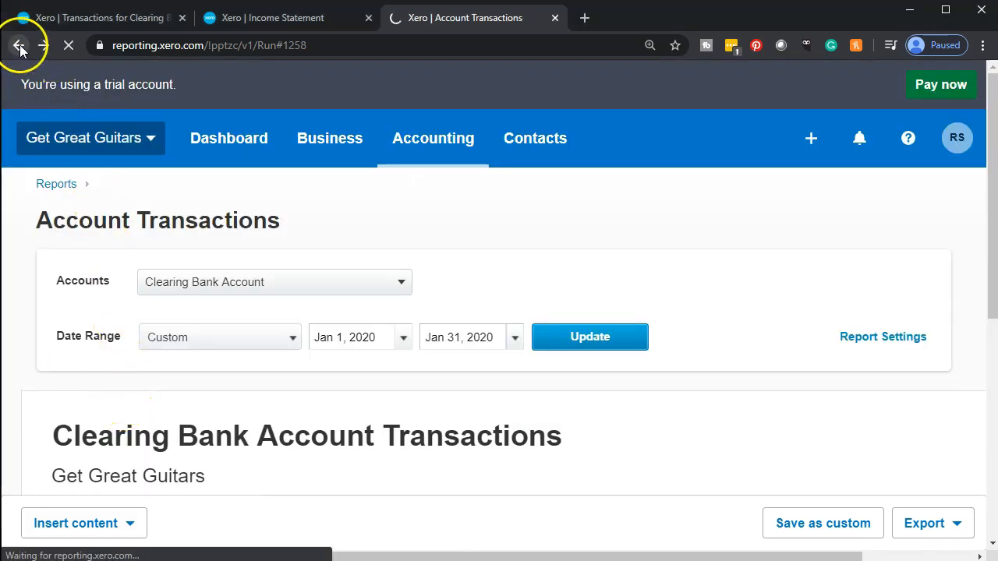
Refresh the income statement for Jan 1 to Dec 31, 2020 and check its income and cost of goods sold.
click(260, 21)
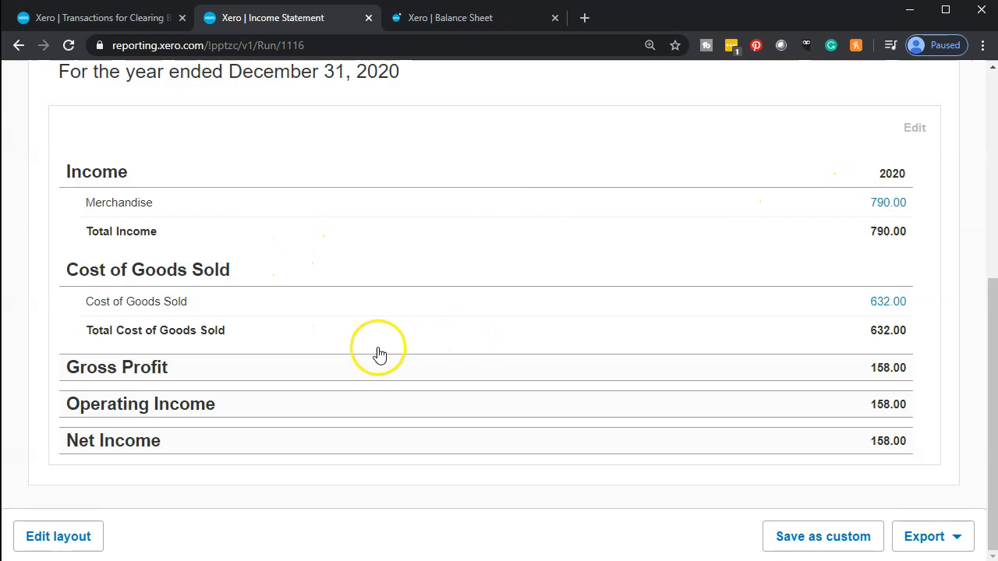
scroll(378, 355, up, 5)
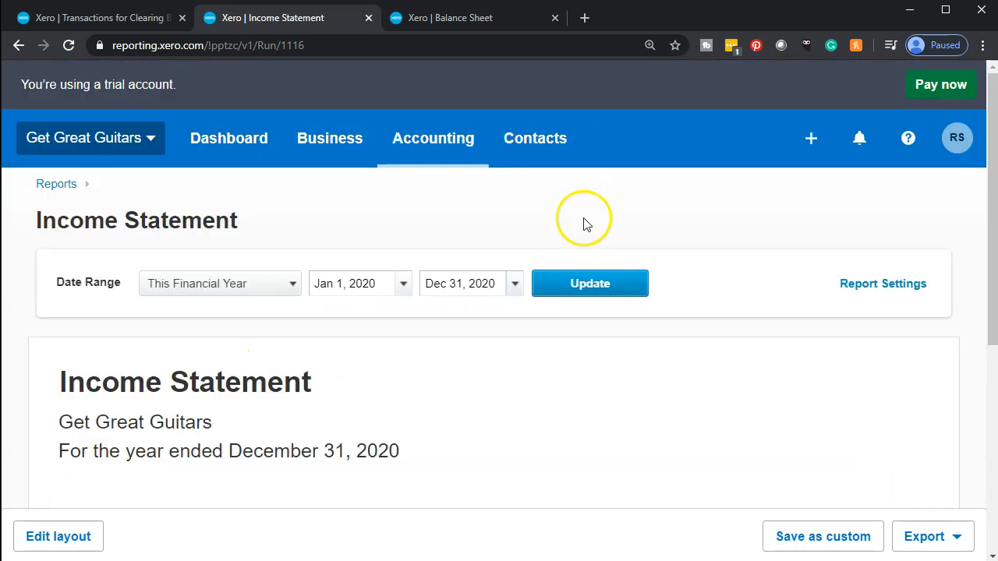
click(595, 286)
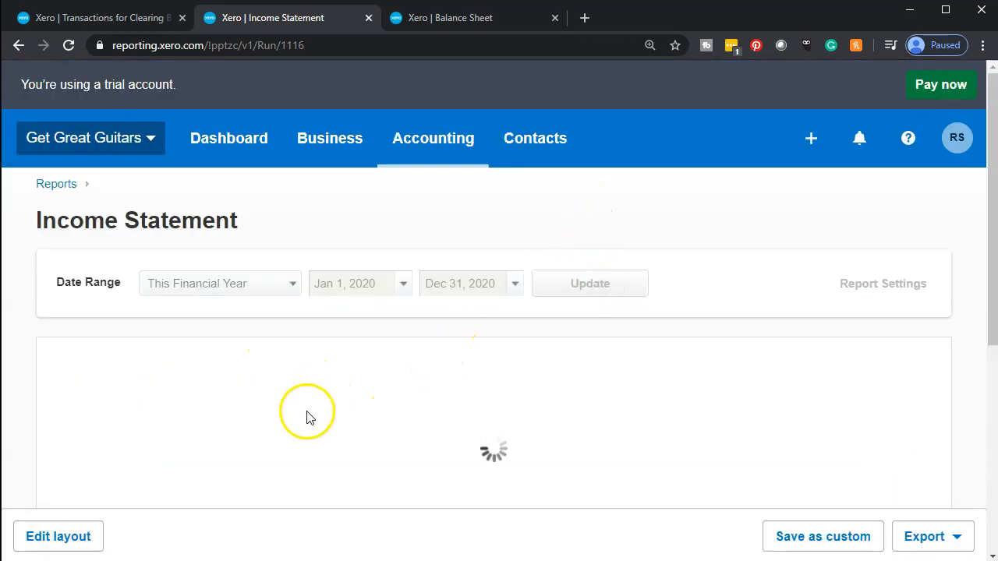
scroll(145, 347, down, 4)
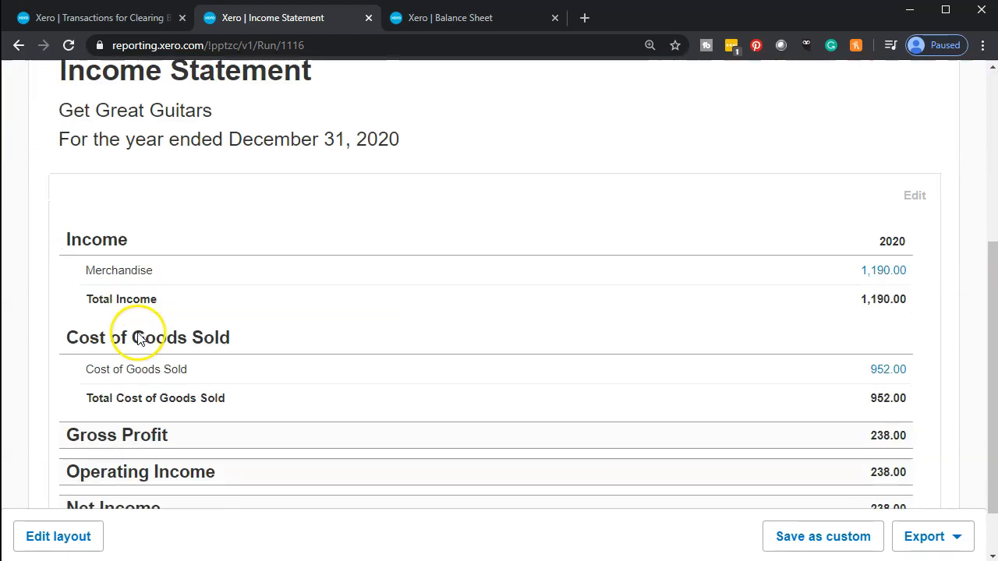
Open the Merchandise income transactions from the income statement, check the String Music guitar sale, and return to the report.
click(876, 277)
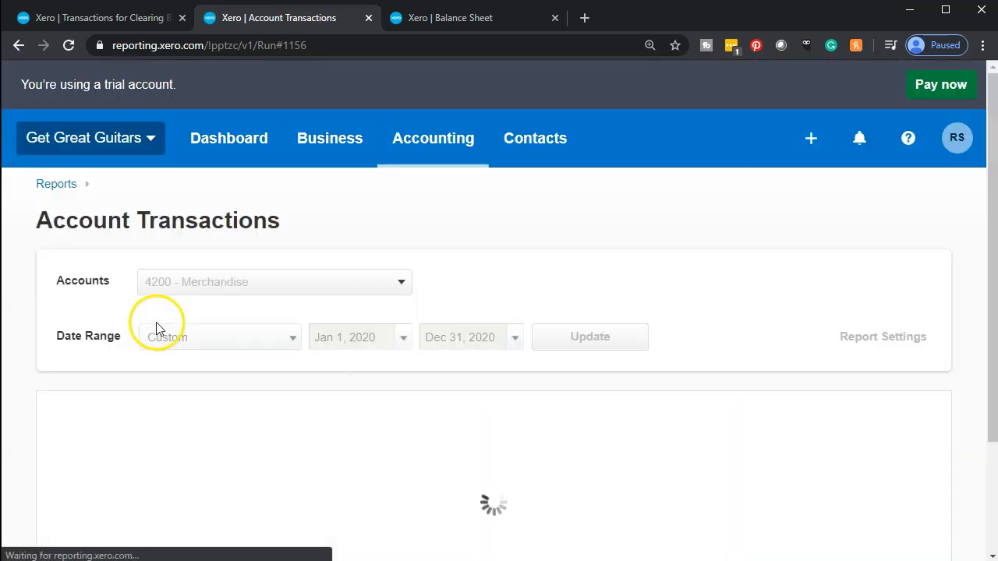
scroll(156, 327, down, 4)
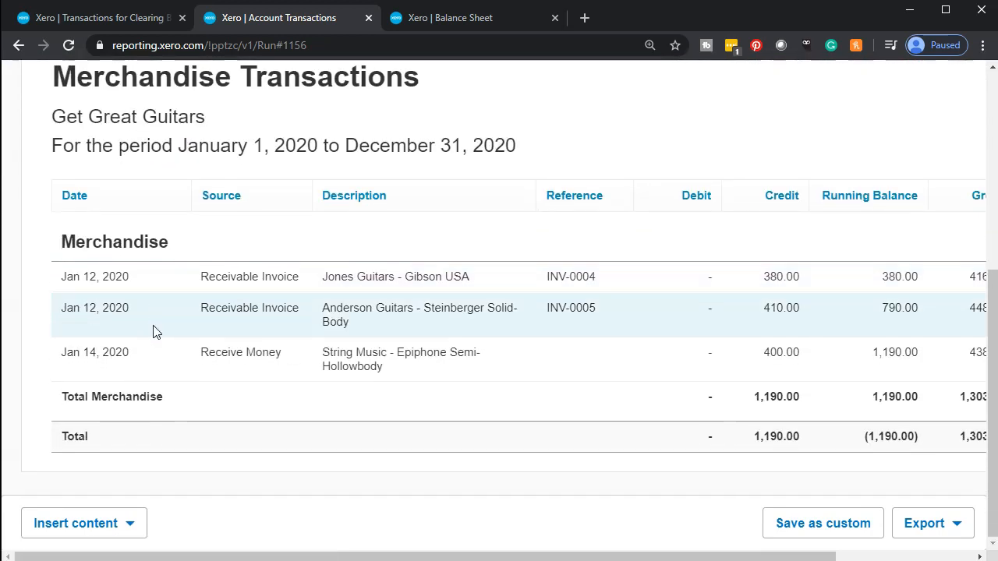
click(284, 376)
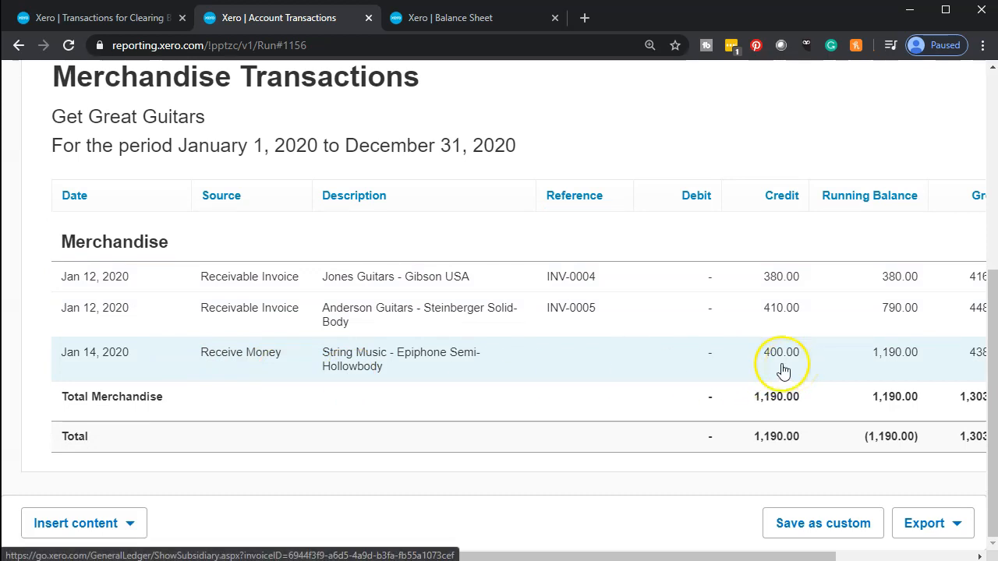
scroll(270, 412, up, 5)
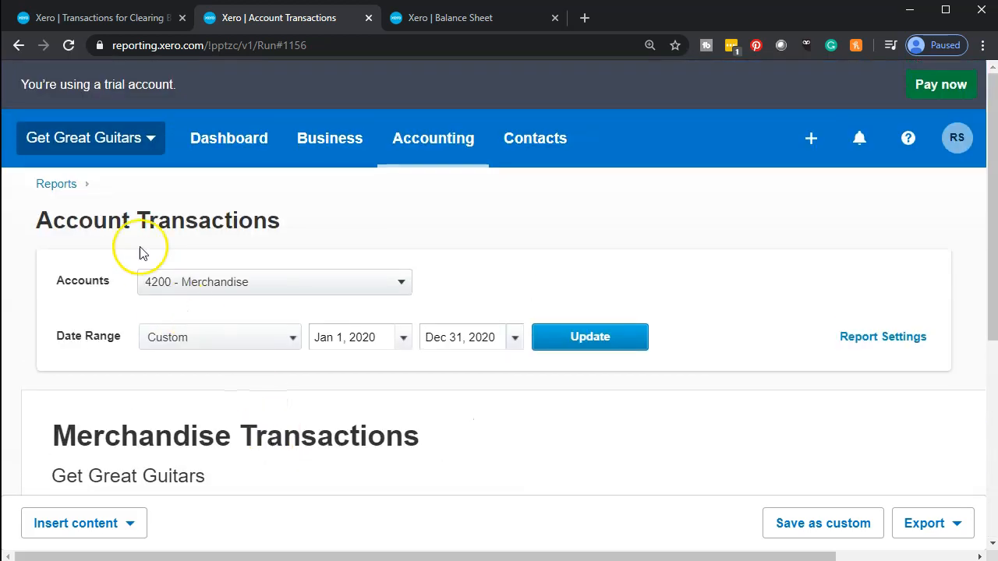
click(17, 47)
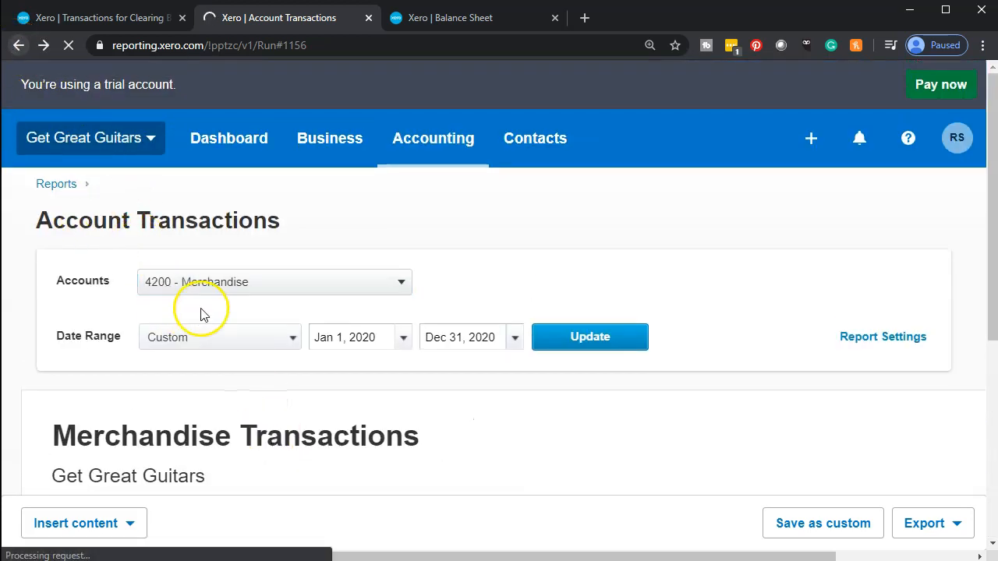
Open the Sales Tax liability's transactions from the balance sheet, check the String Music tax entry, and return to the report.
click(465, 19)
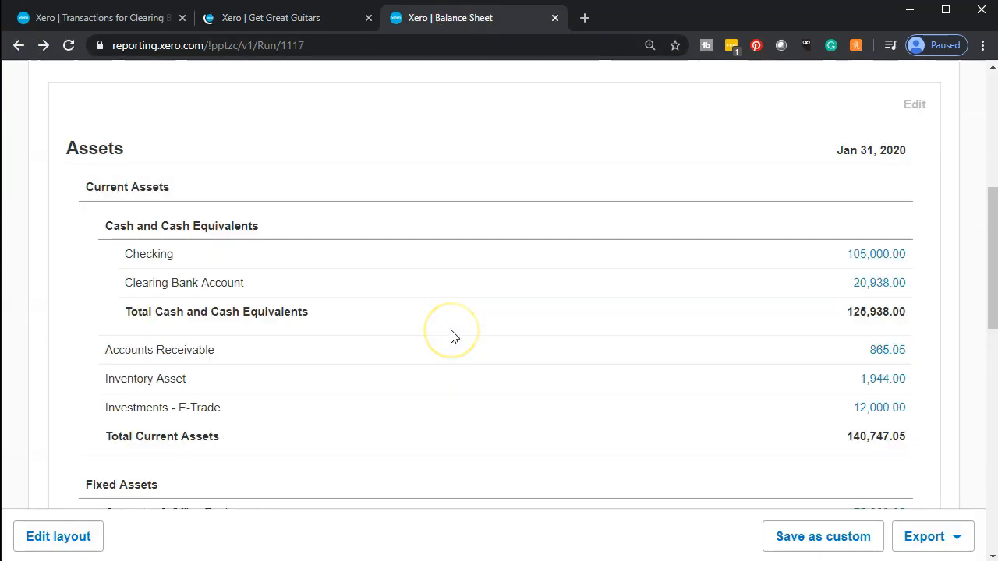
scroll(451, 336, down, 6)
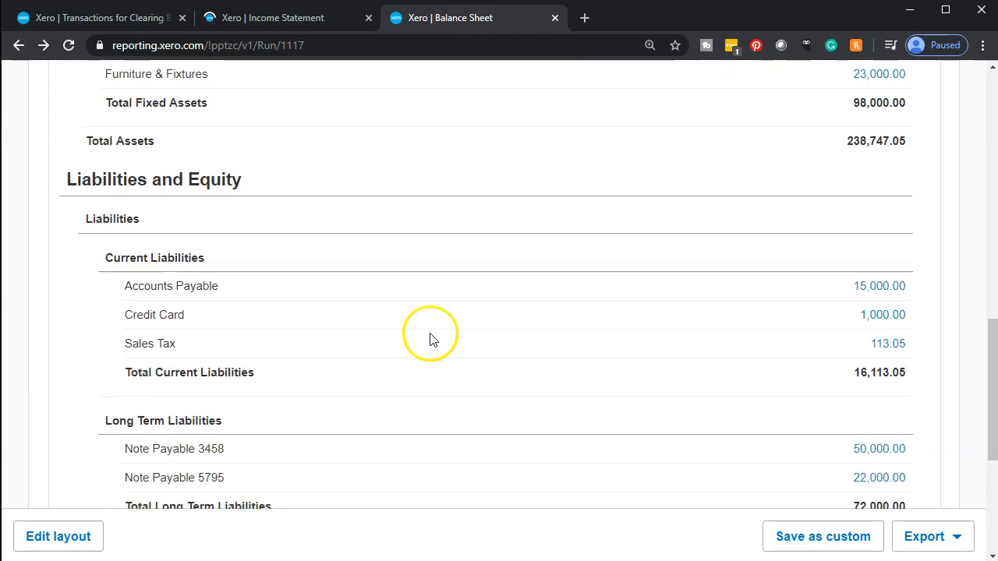
click(881, 354)
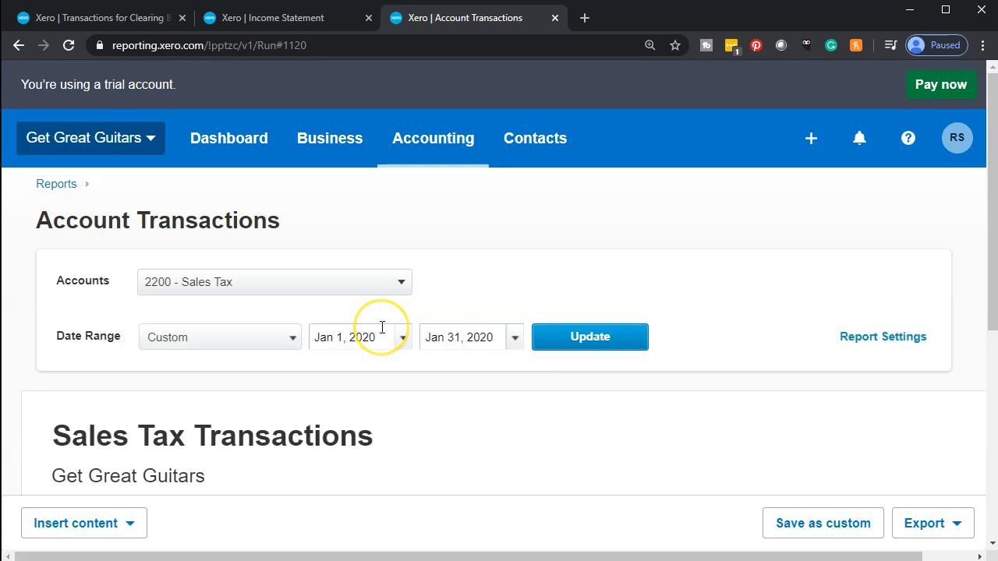
scroll(382, 334, down, 5)
scroll(382, 333, down, 1)
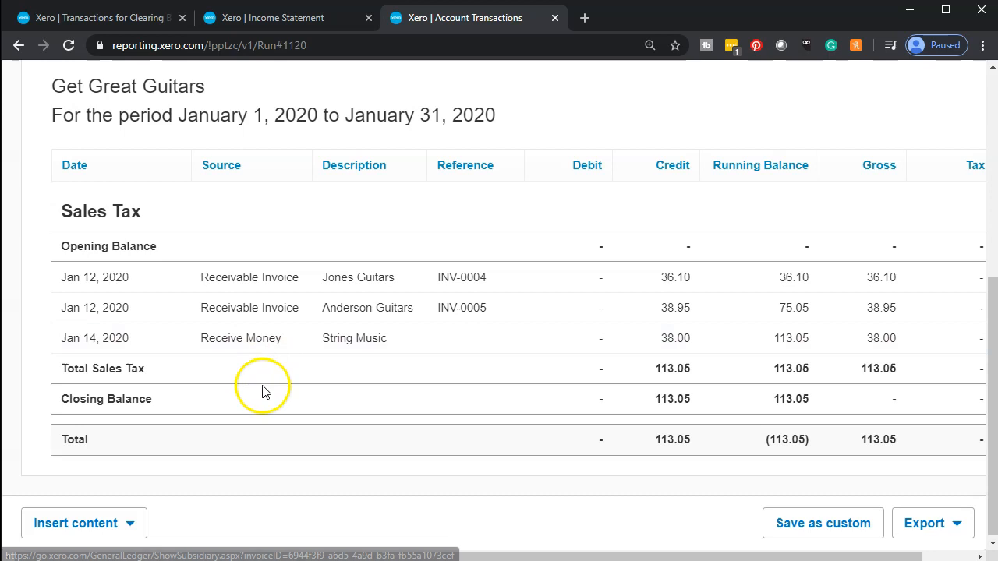
scroll(245, 395, up, 3)
scroll(244, 397, up, 3)
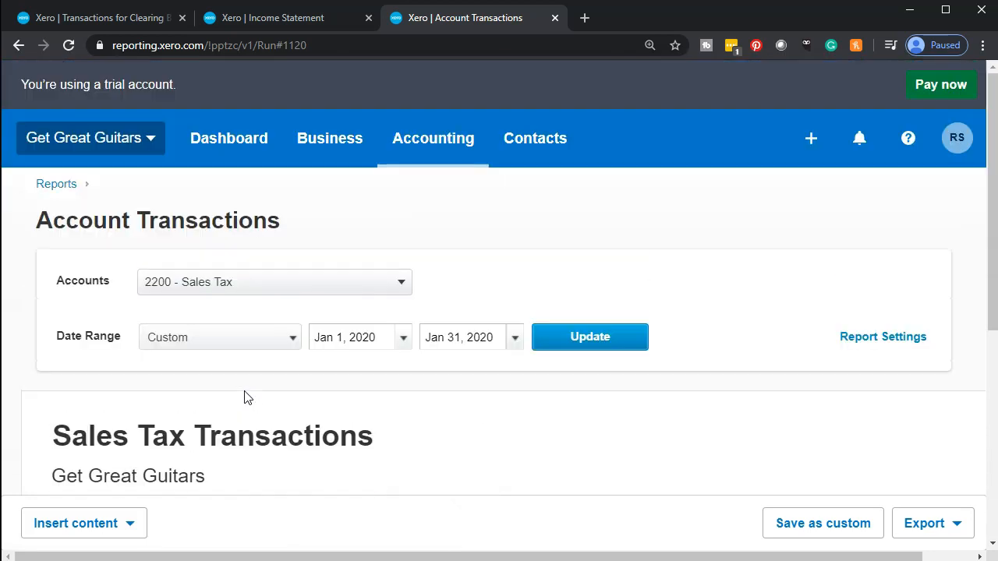
click(18, 46)
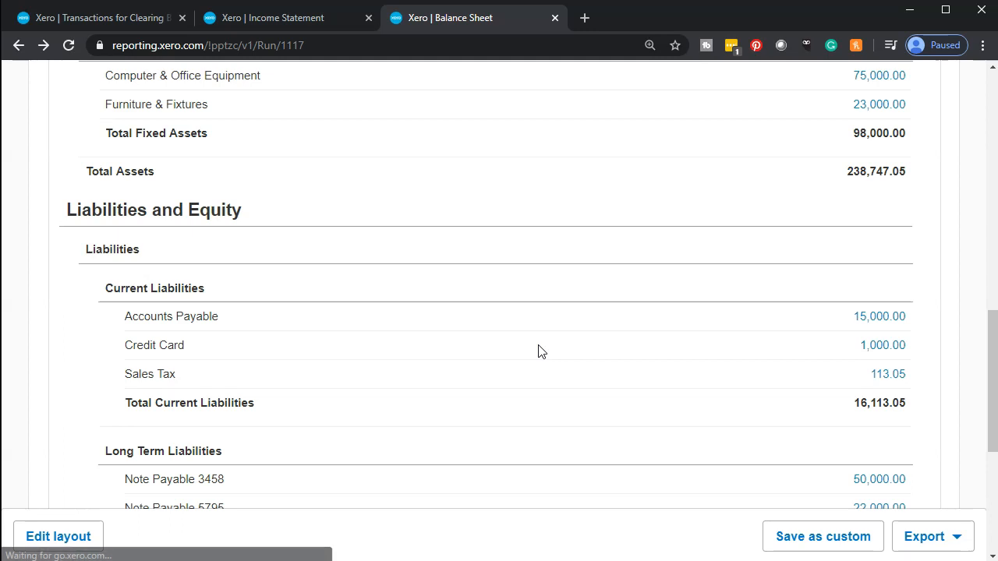
Open the Inventory Asset transactions from the balance sheet and inspect the String Music entry's source transaction.
scroll(541, 351, up, 3)
scroll(541, 351, up, 2)
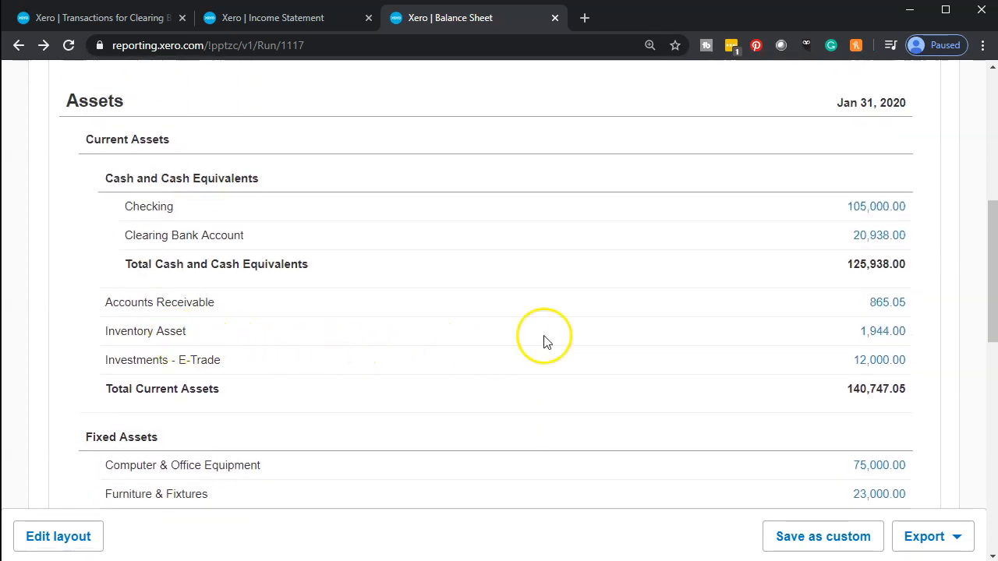
click(897, 334)
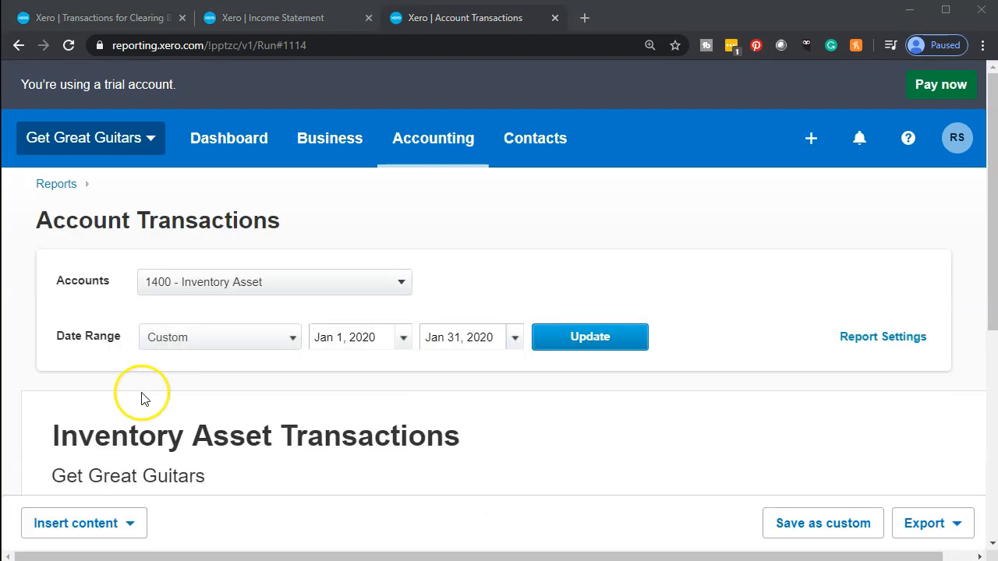
scroll(140, 397, down, 4)
scroll(140, 396, down, 1)
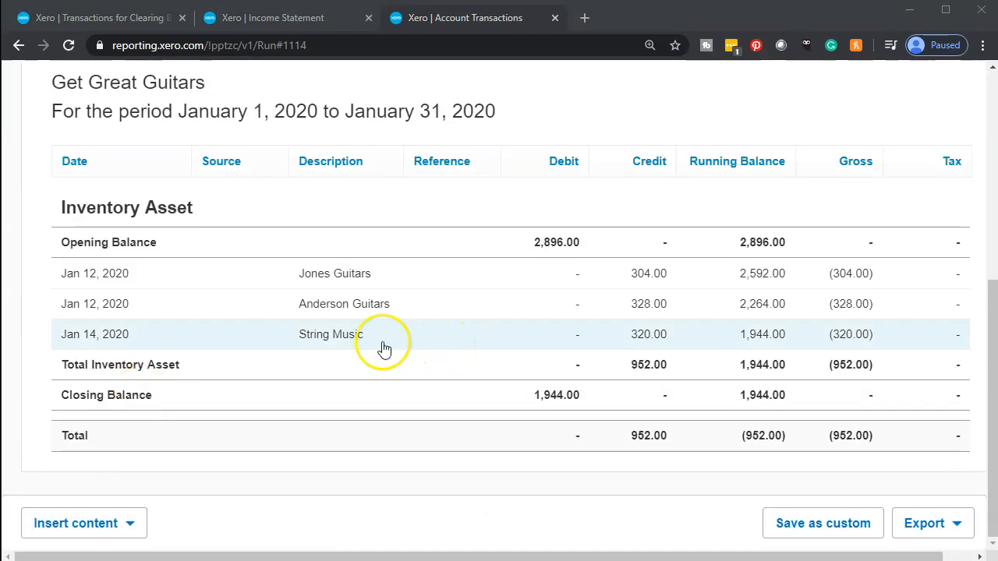
click(643, 340)
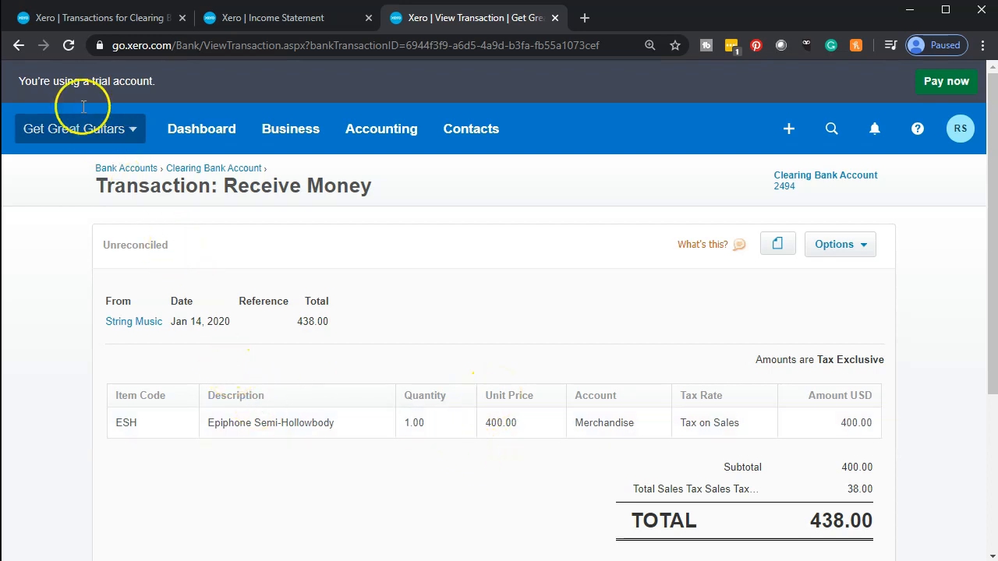
click(16, 48)
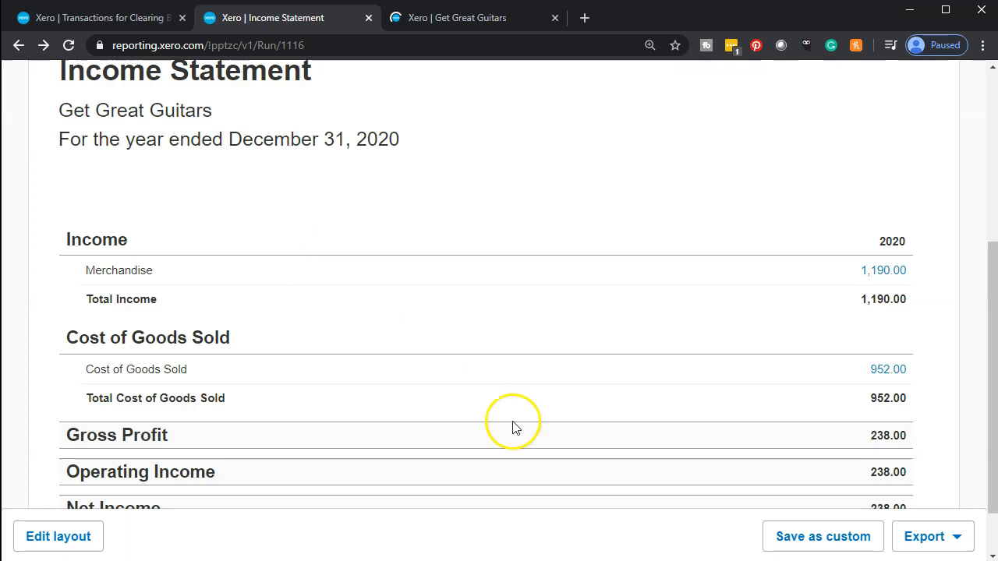
Check the String Music entry in the income statement's Cost of Goods Sold transactions, then review the statement's net income.
click(879, 372)
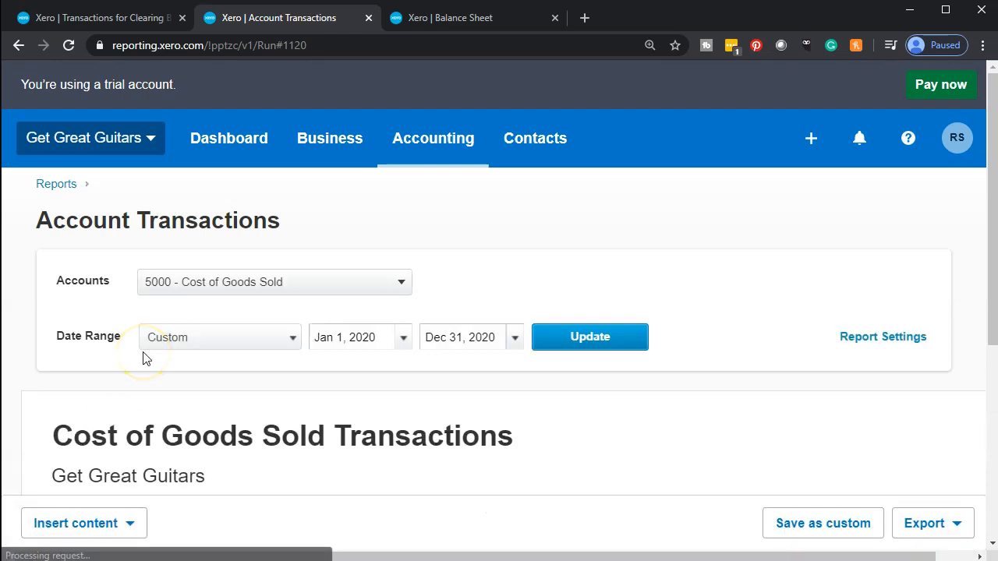
scroll(142, 358, down, 6)
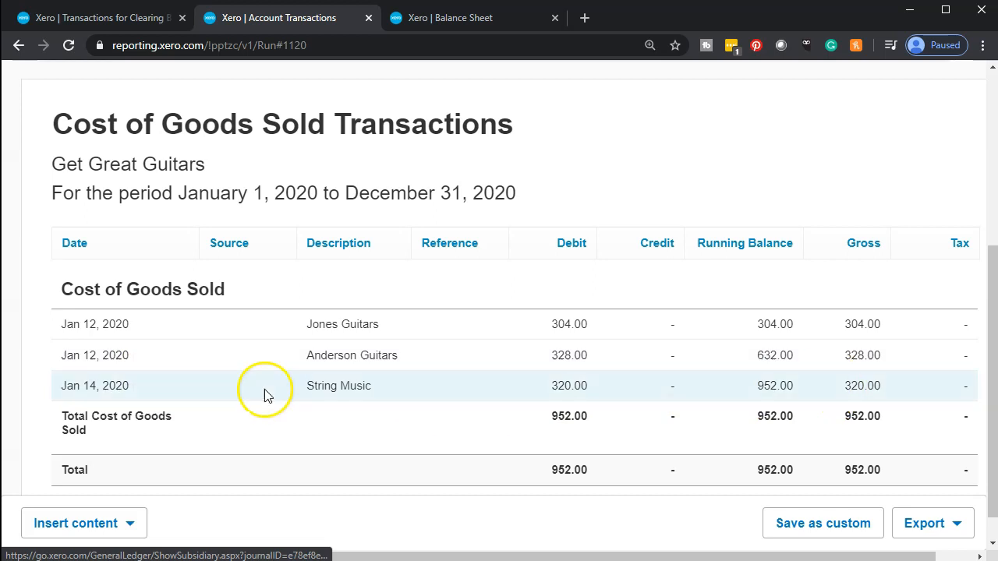
scroll(257, 394, up, 6)
click(19, 45)
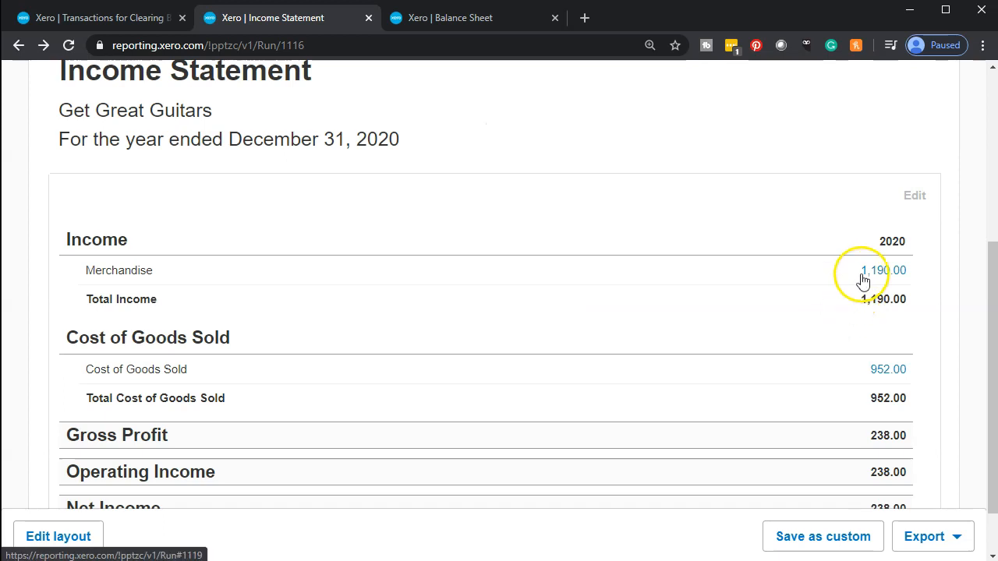
scroll(863, 281, down, 2)
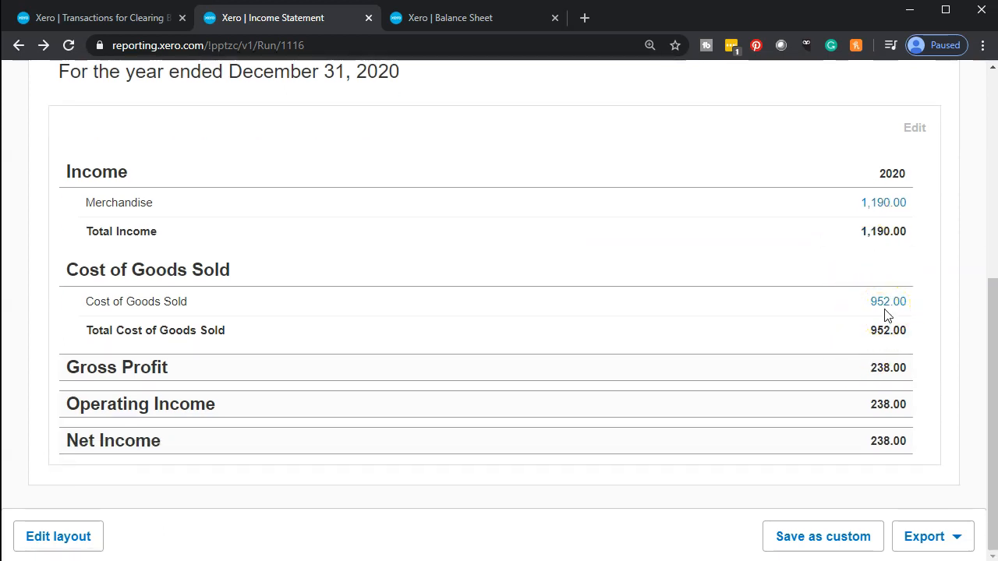
Return to the balance sheet and review the Clearing Bank Account and Inventory Asset among the current assets.
click(442, 24)
scroll(472, 250, up, 3)
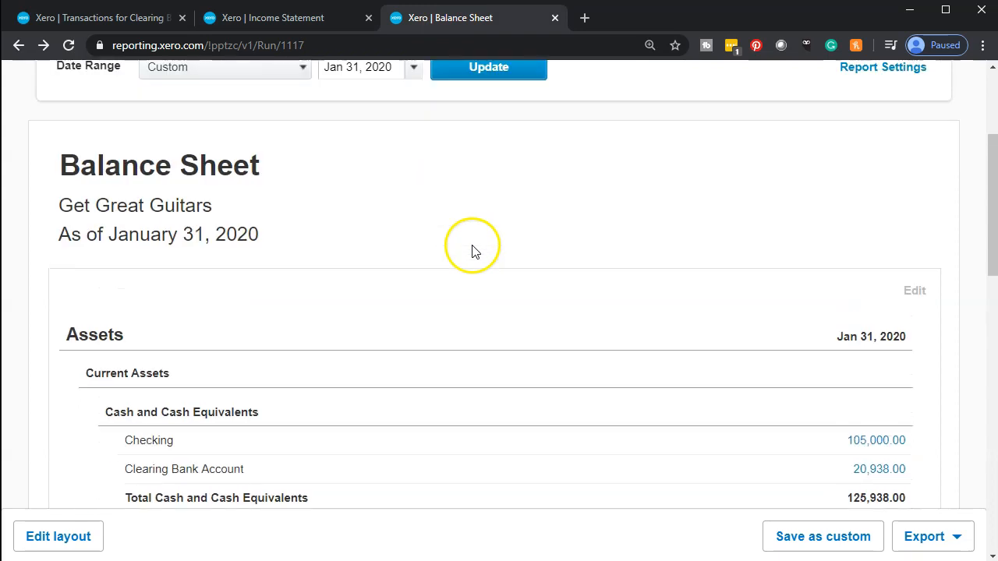
scroll(472, 303, down, 2)
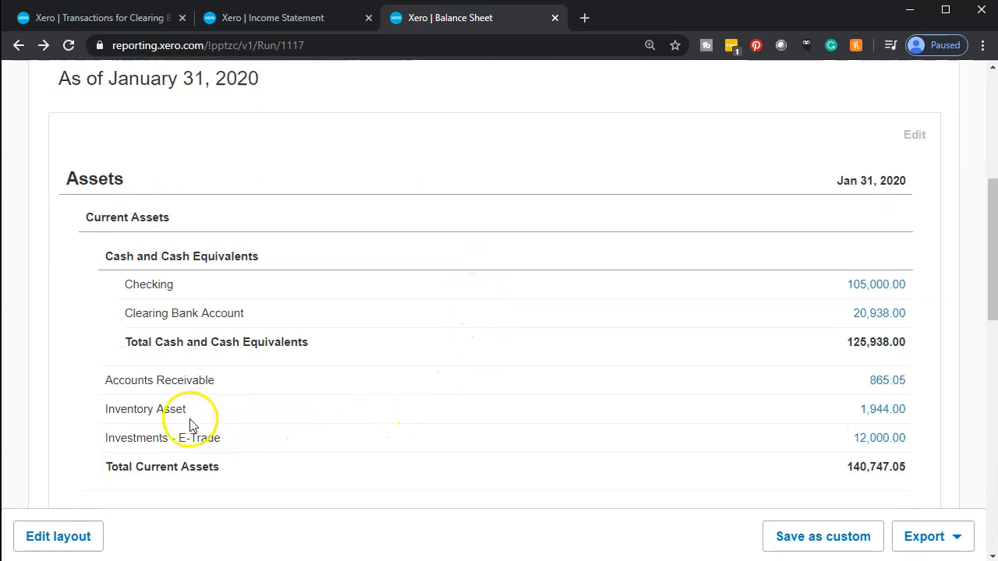